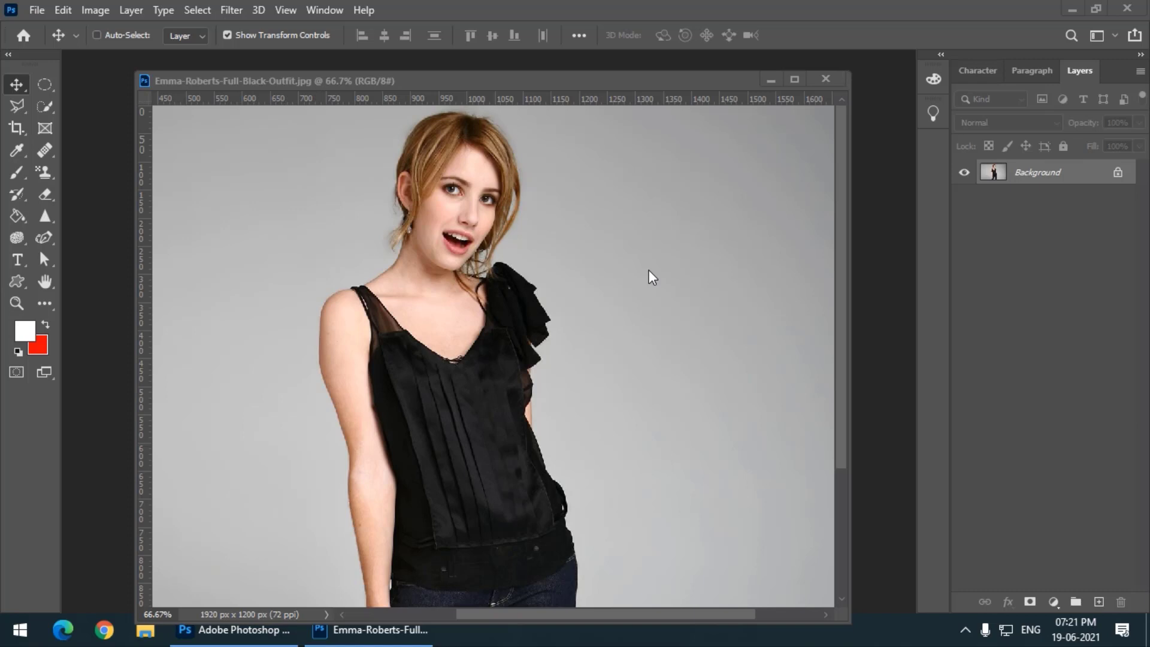
Step: With the Quick Selection Tool, select the woman's hair, face, neck, arm and hand
key(ctrl+minus)
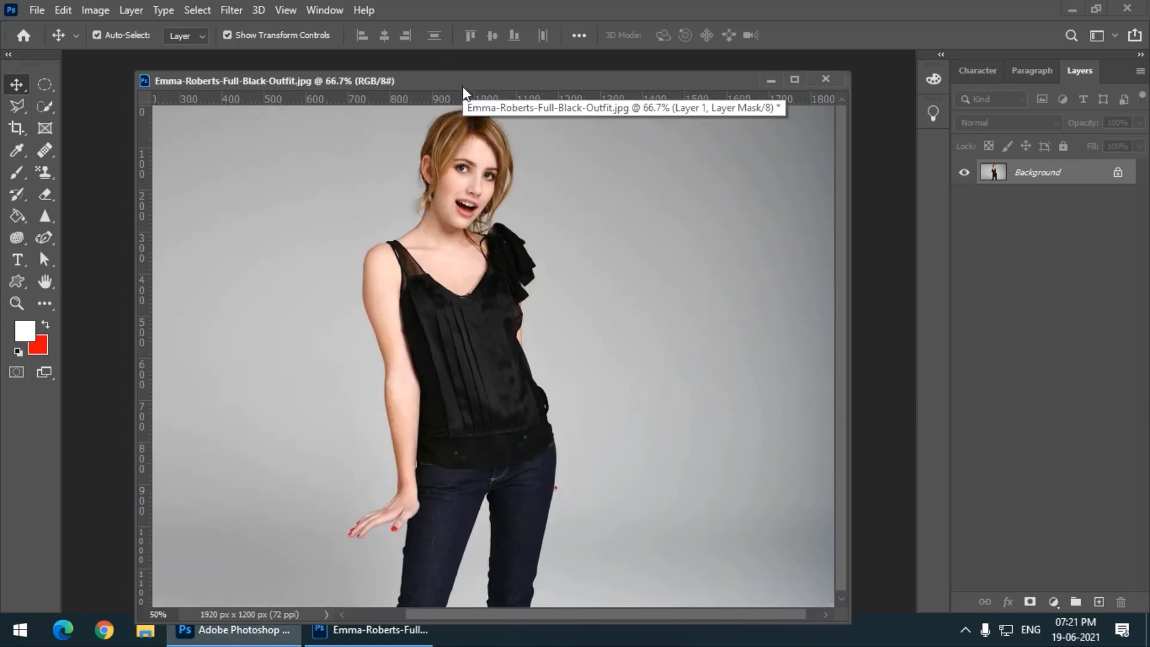
key(ctrl+minus)
key(ctrl+plus)
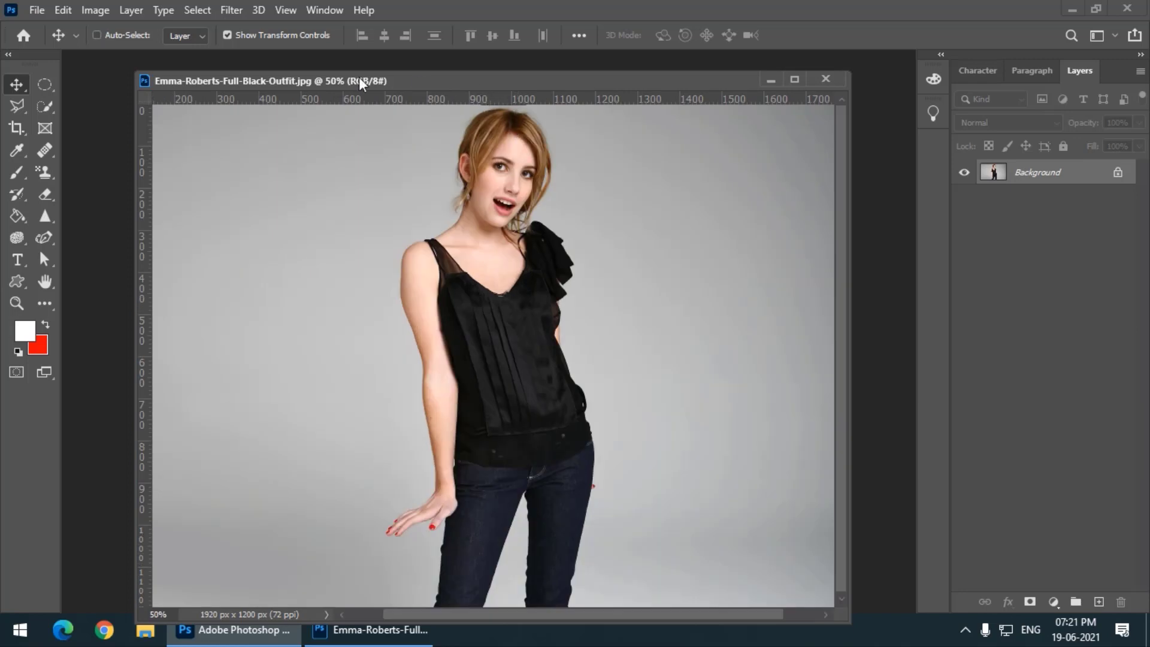
click(43, 107)
right_click(45, 107)
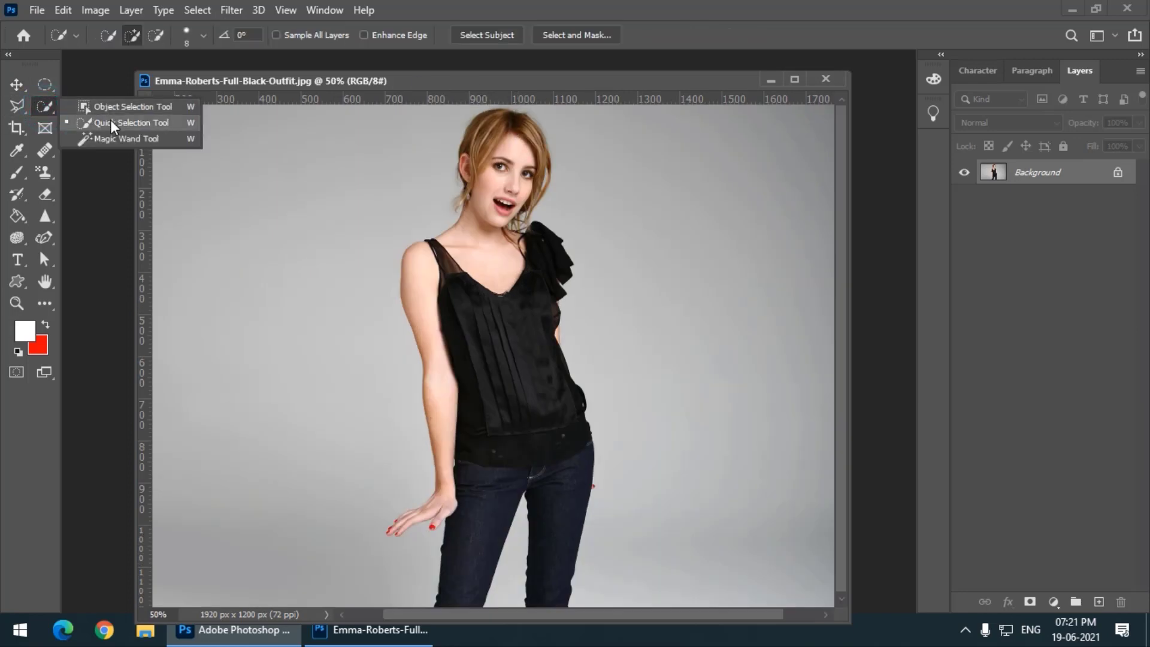
click(110, 119)
key(bracketright)
key(bracketright)
key(bracketright)
drag(500, 122, 444, 408)
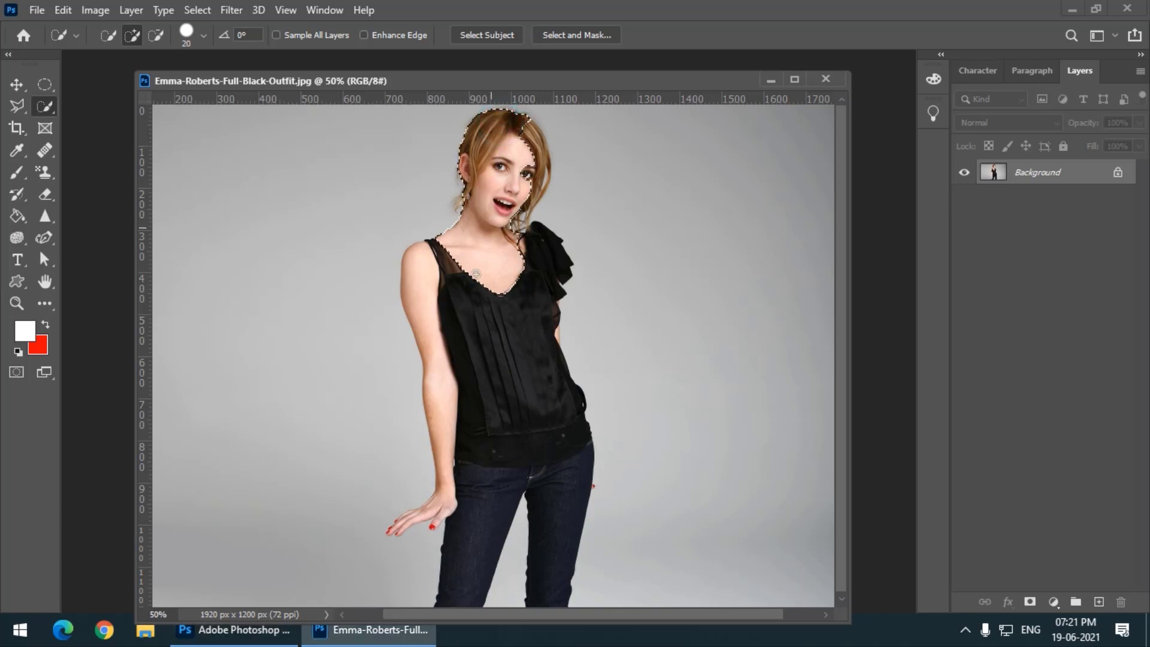
key(bracketleft)
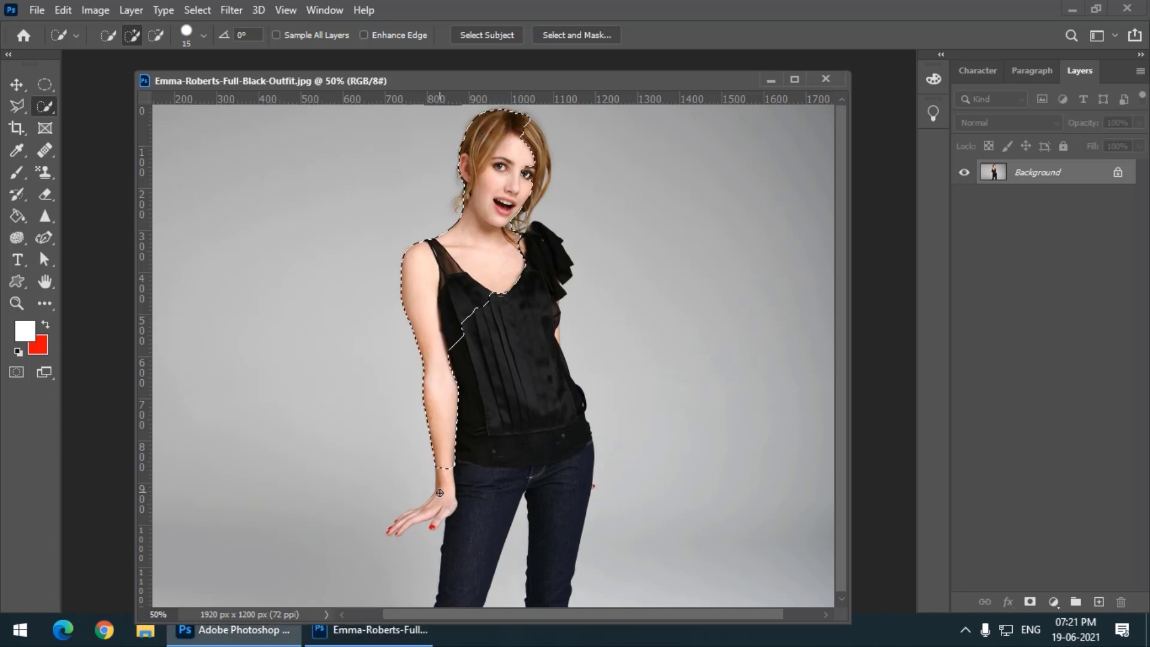
mouse_move(444, 408)
mouse_down()
mouse_move(417, 517)
mouse_move(551, 260)
mouse_up()
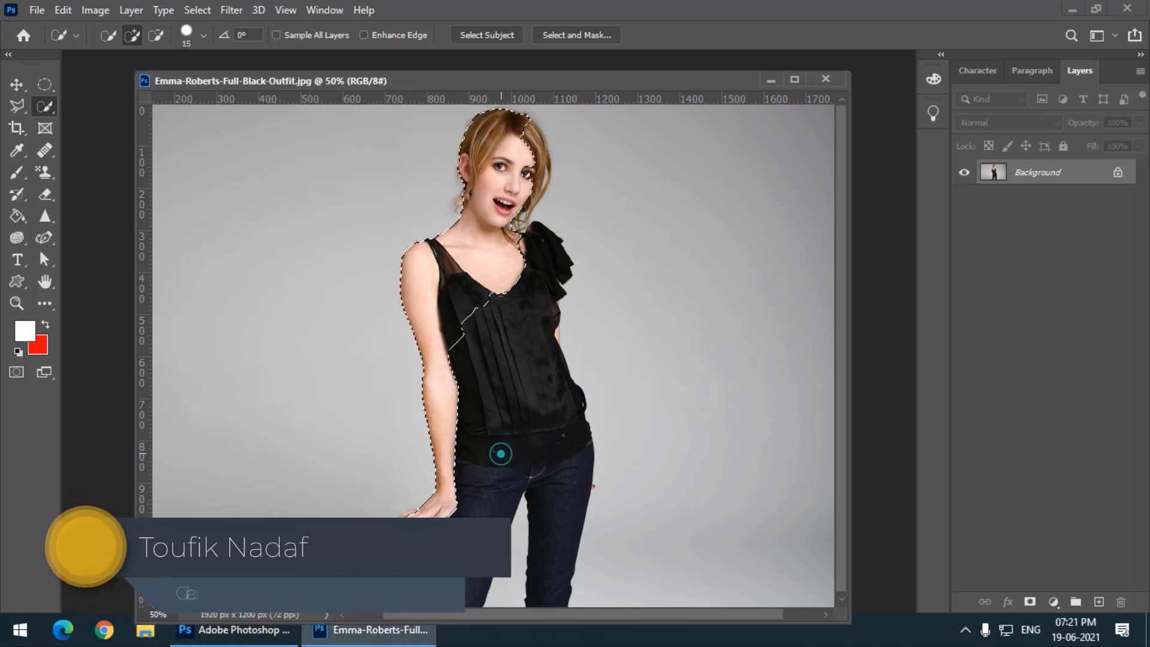
drag(527, 180, 486, 180)
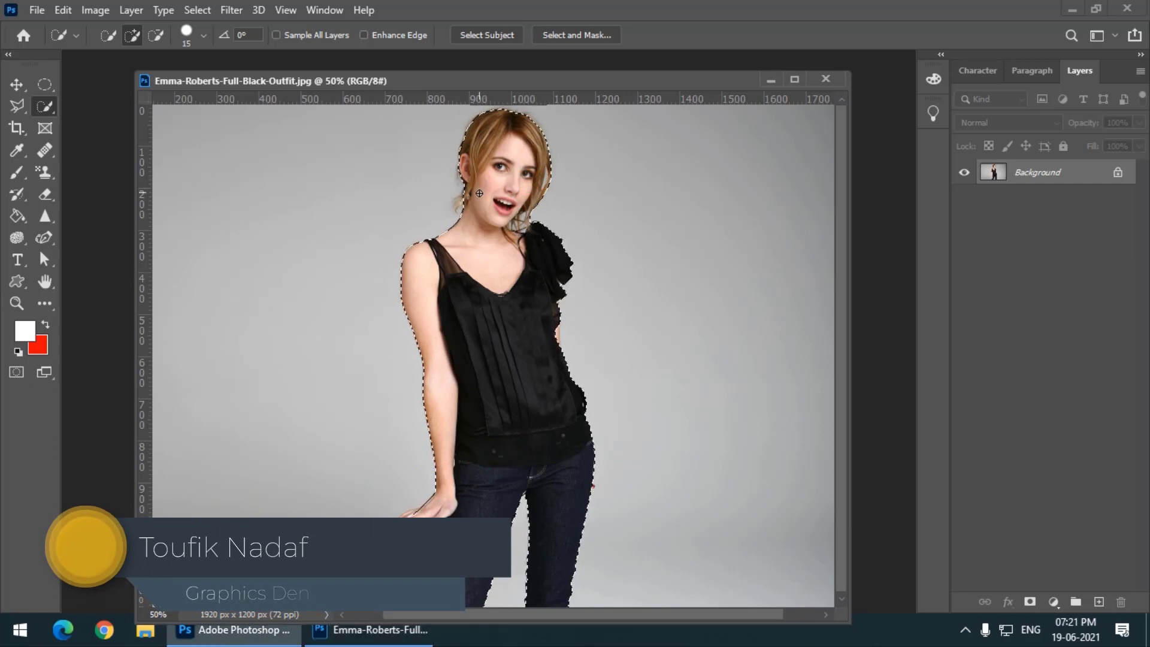
Step: Zoom in with a smaller brush to refine the selection around the hand, red nail and top's right edge
key(bracketleft)
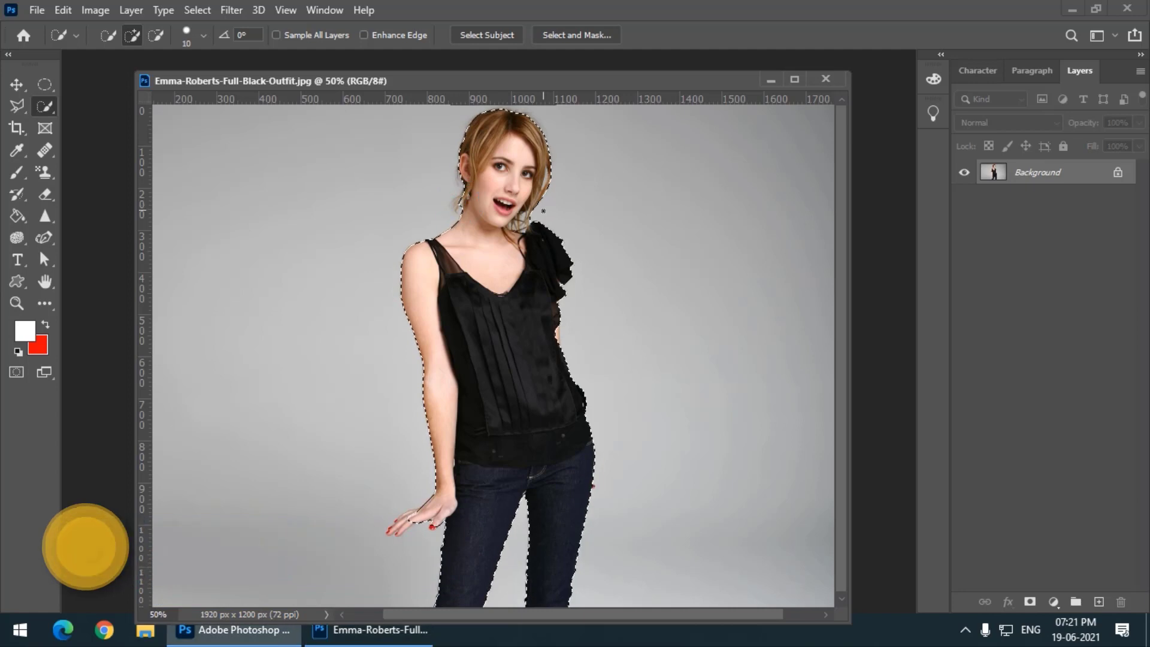
key(ctrl+plus)
scroll(479, 407, down, 5)
scroll(479, 406, left, 5)
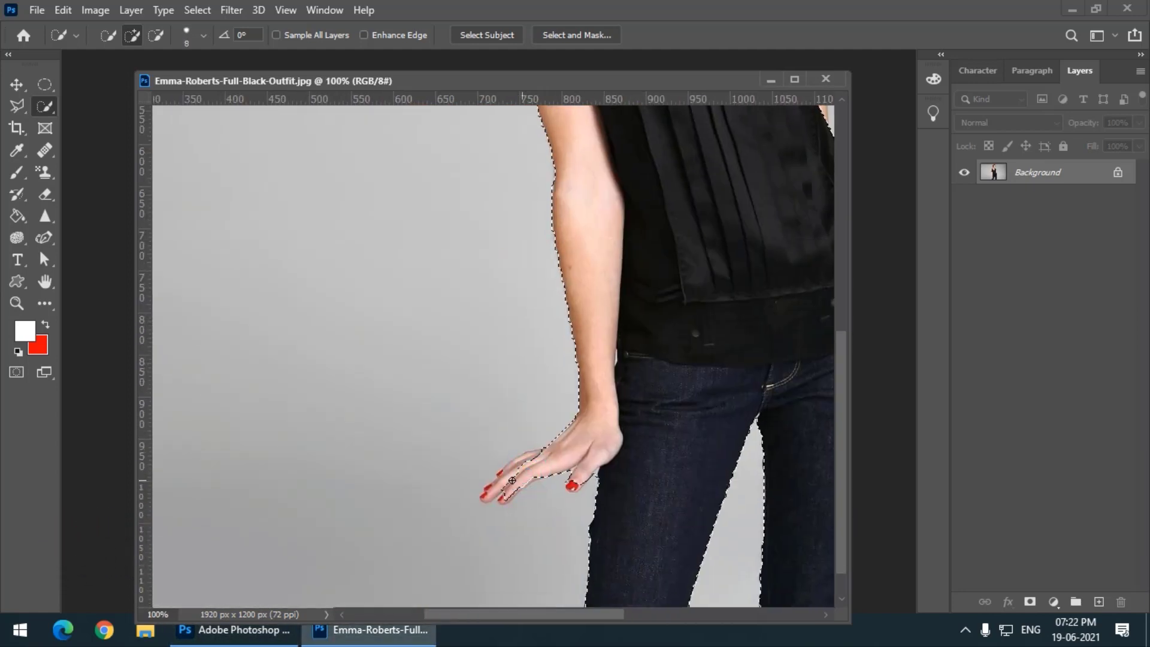
mouse_move(528, 460)
mouse_down()
mouse_move(496, 485)
mouse_move(582, 479)
mouse_up()
key(bracketleft)
click(580, 482)
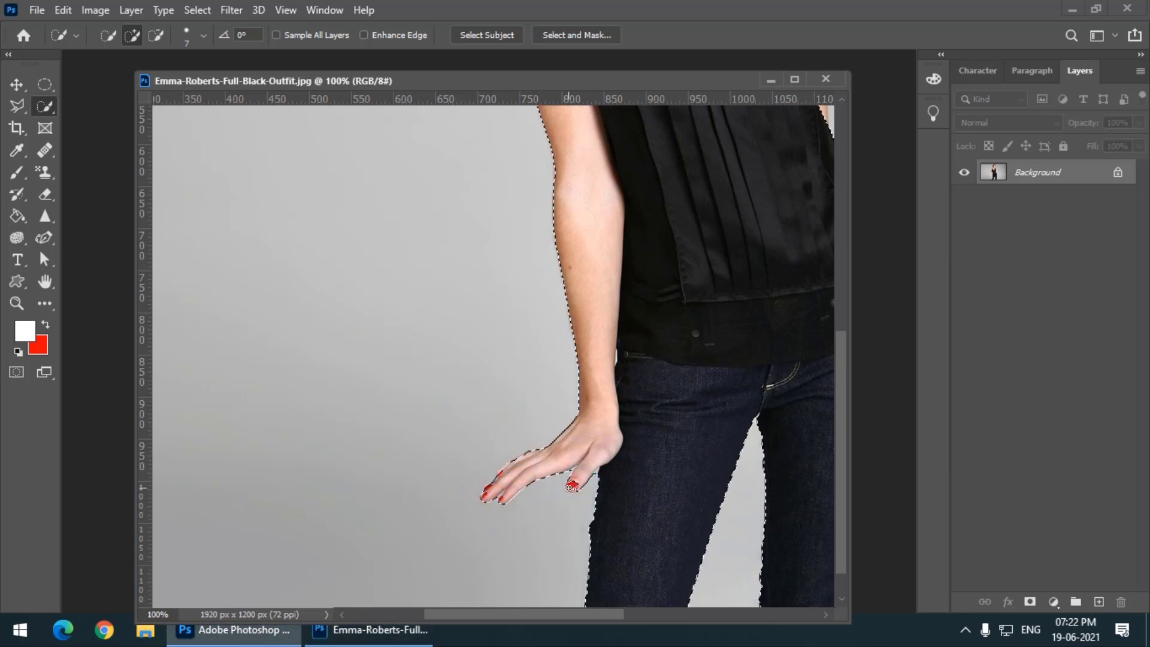
click(572, 485)
click(573, 483)
key(ctrl+minus)
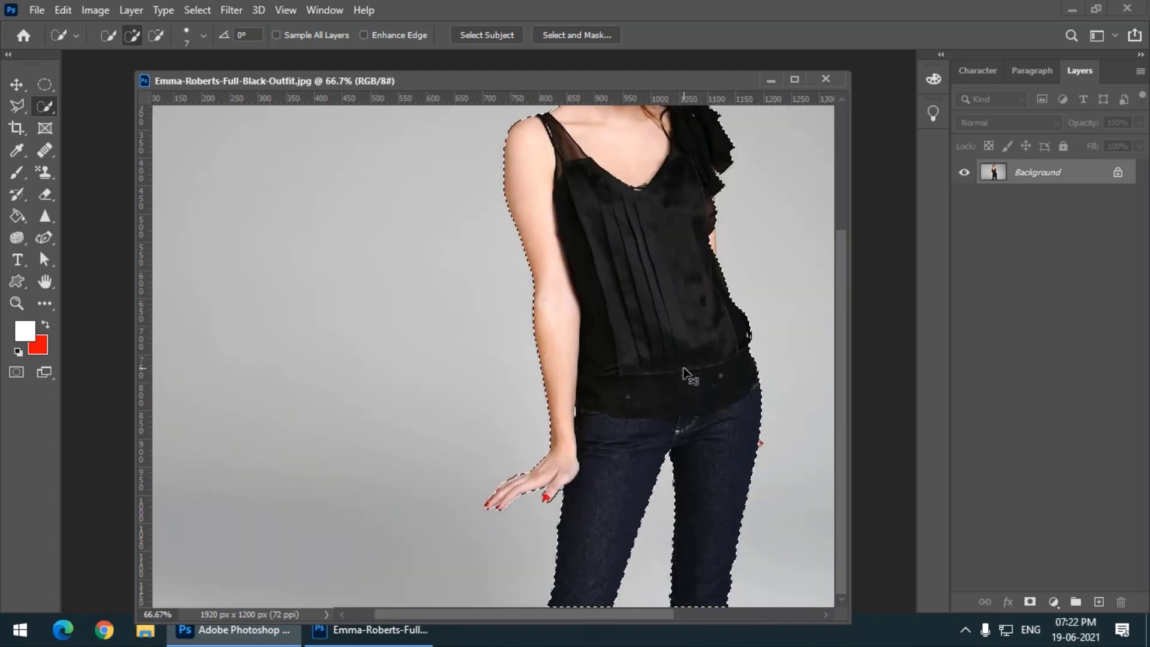
key(ctrl+minus)
click(611, 326)
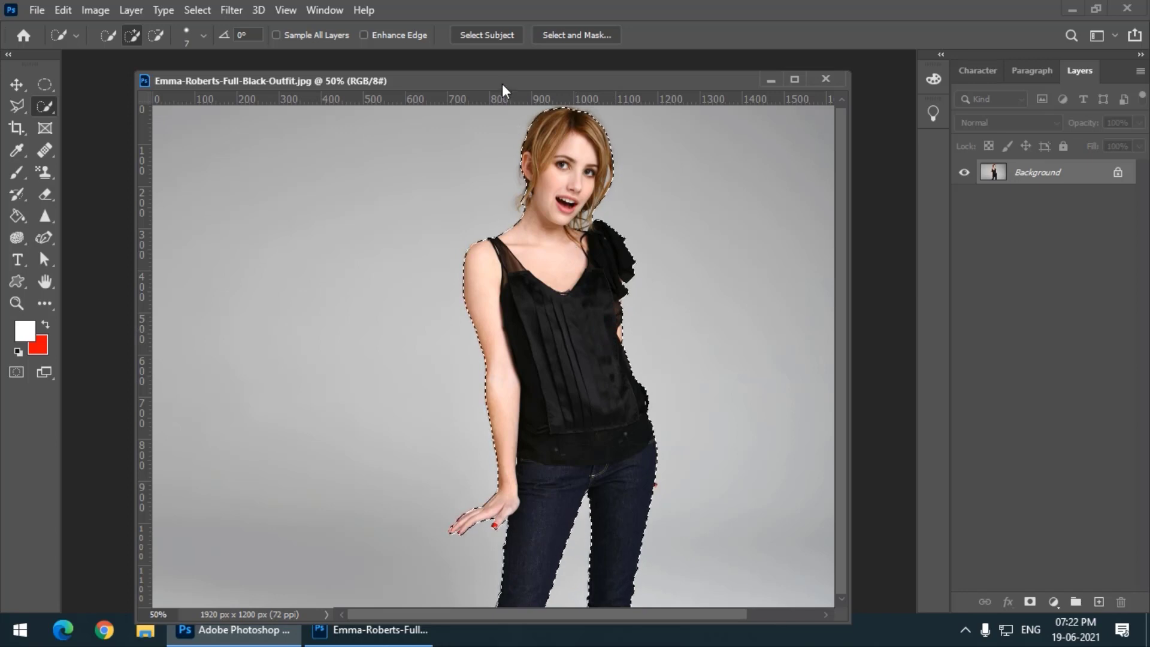
drag(500, 81, 442, 74)
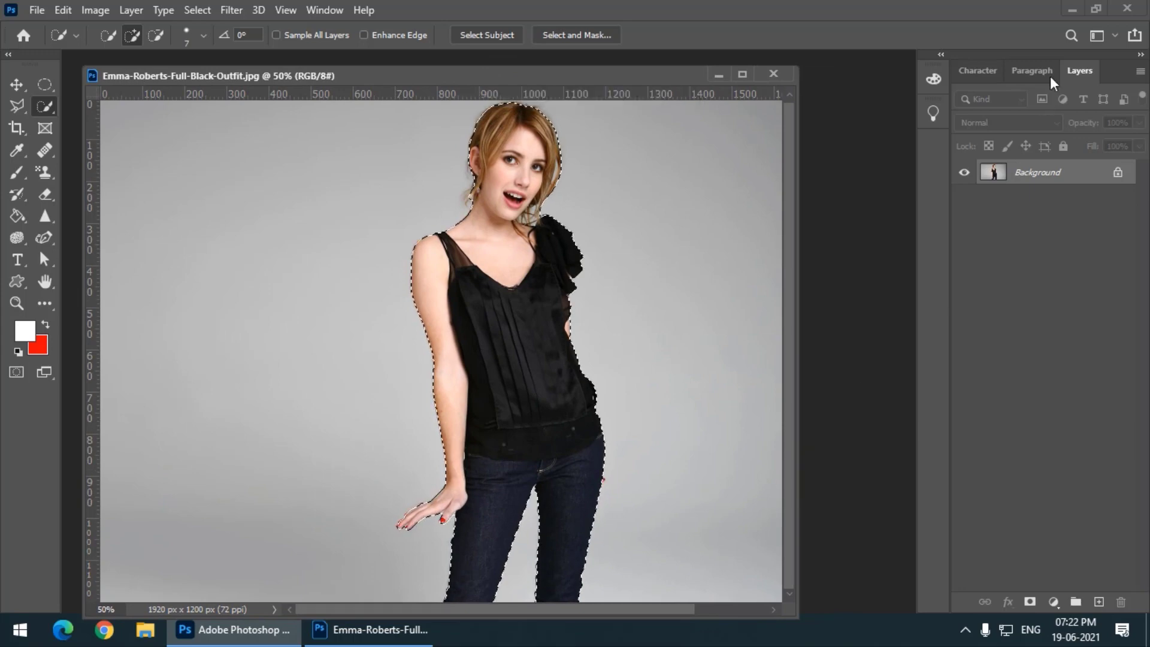
Step: Start the on-screen keypress display, then copy the selected woman onto a new Layer 1
click(1071, 8)
double_click(241, 538)
click(234, 629)
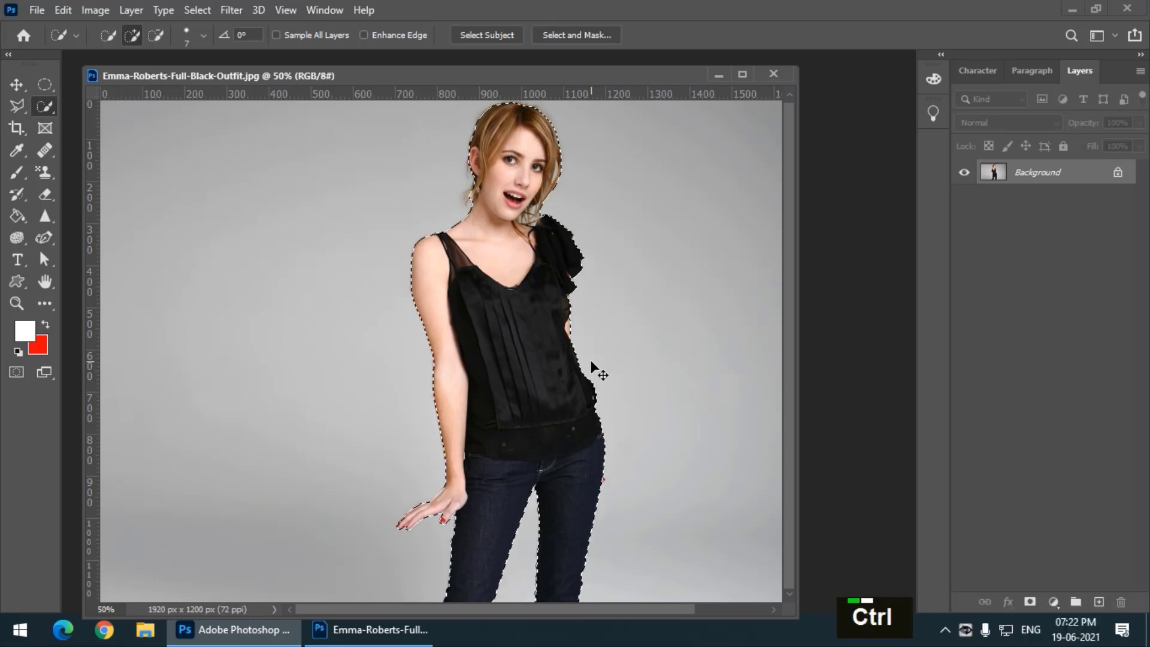
key(ctrl+c)
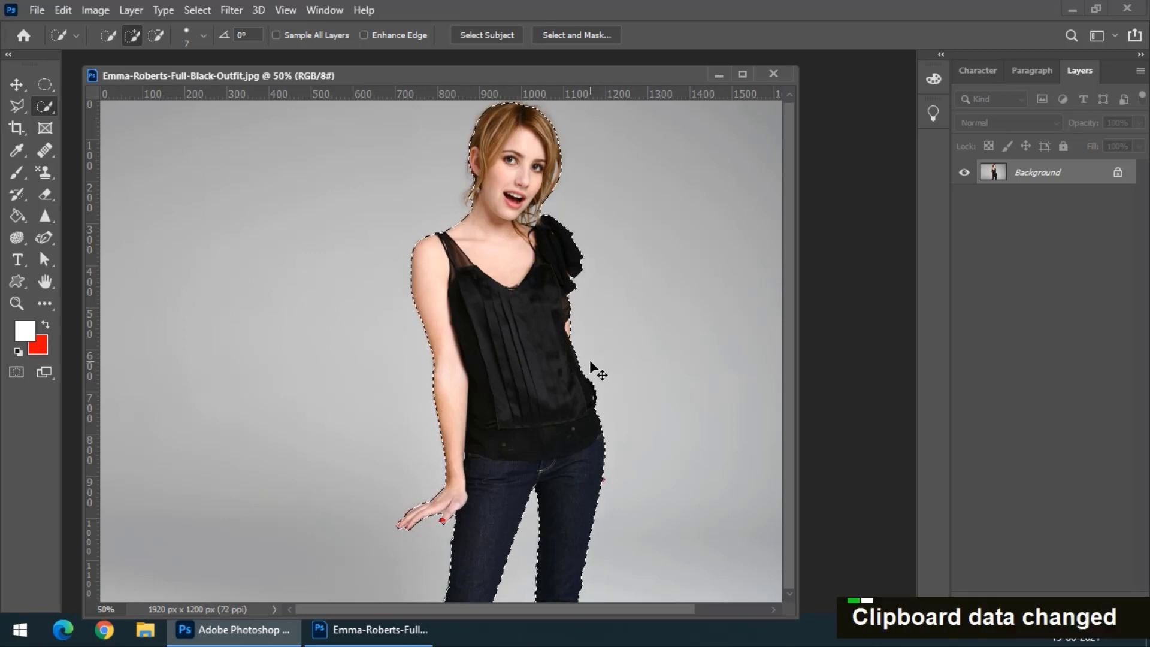
key(ctrl+v)
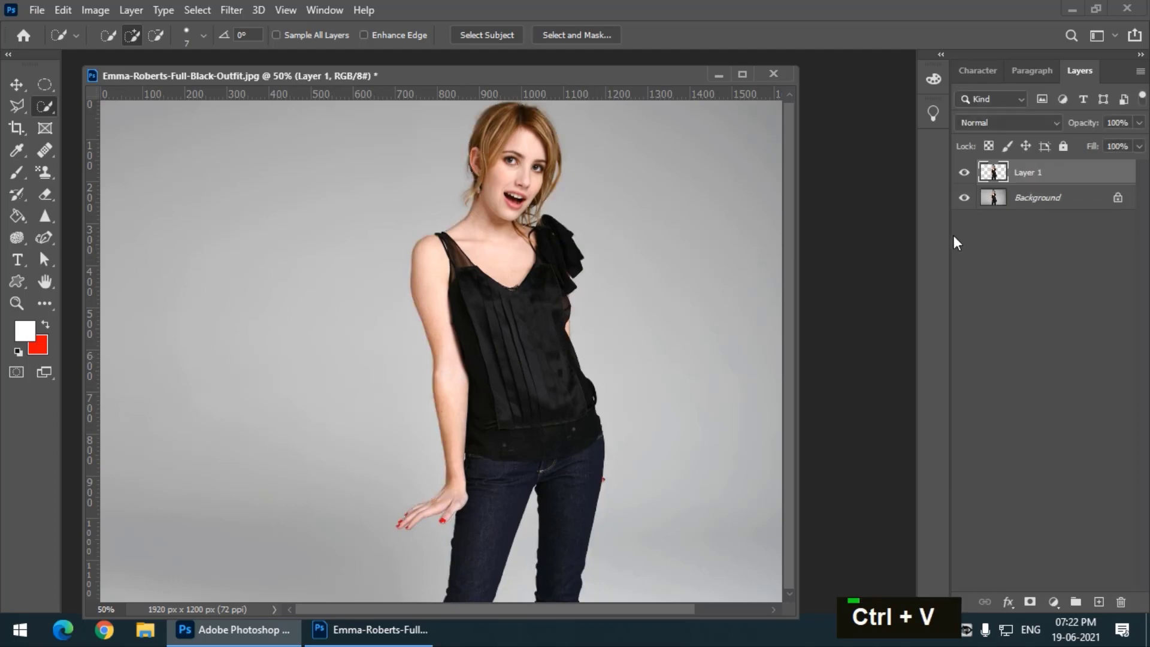
Step: Delete the original Background layer and duplicate Layer 1 with Ctrl+J
click(1053, 207)
key(Delete)
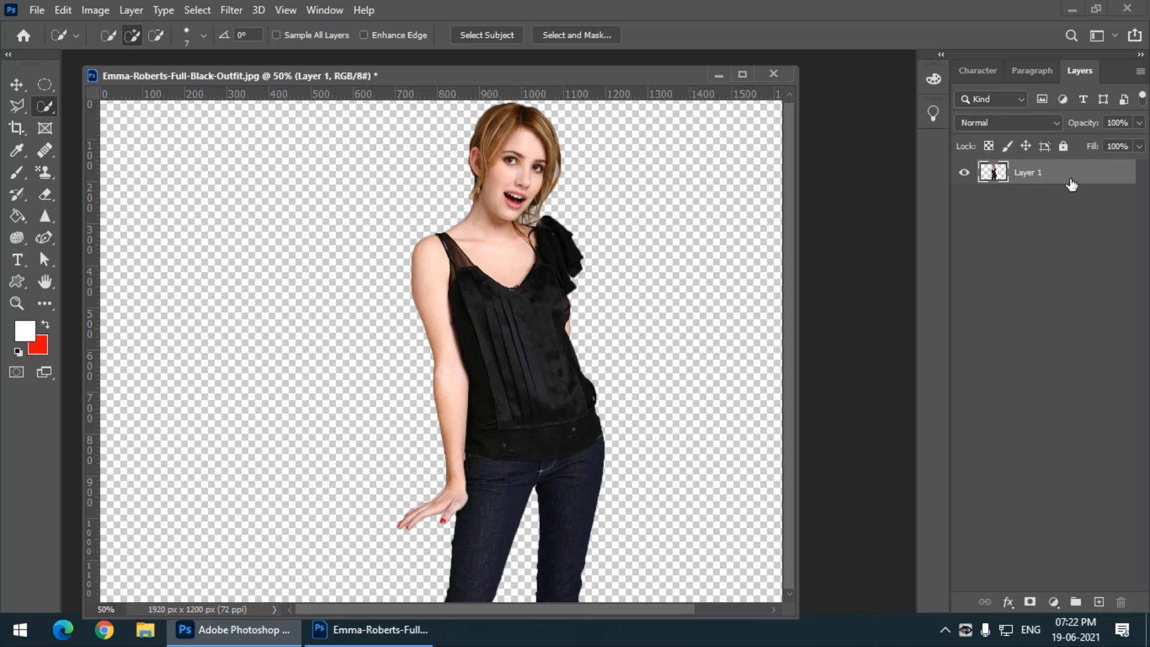
key(ctrl)
key(ctrl+j)
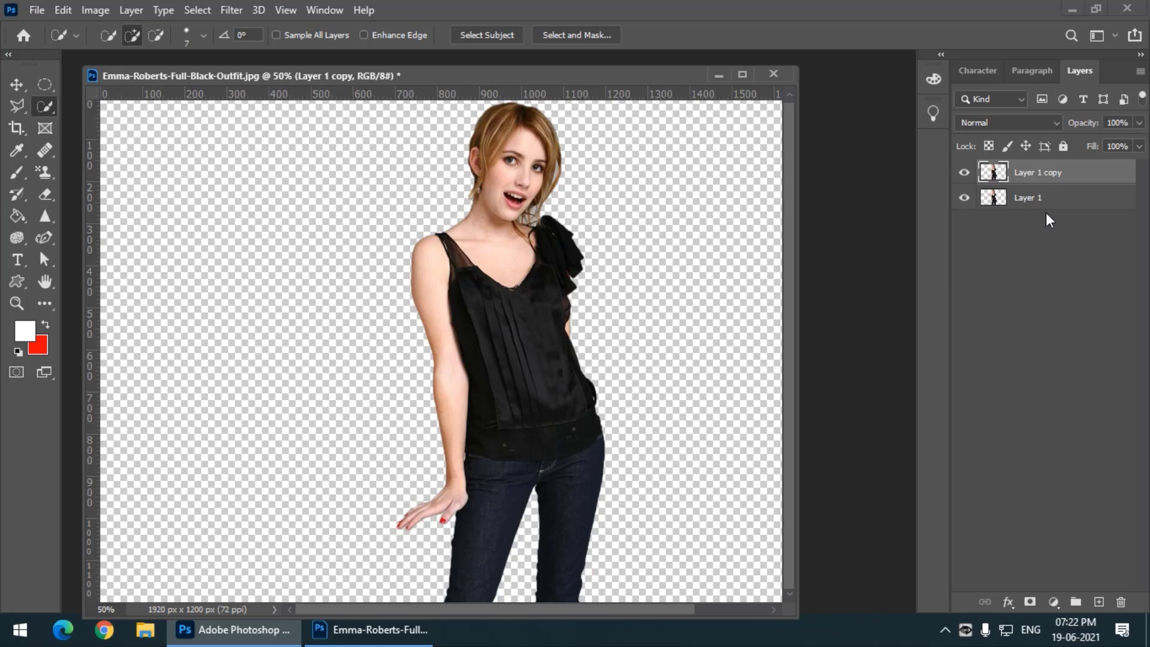
Step: Add a white-filled layer beneath both woman layers, then reselect Layer 1
click(1099, 606)
drag(1059, 178, 1065, 258)
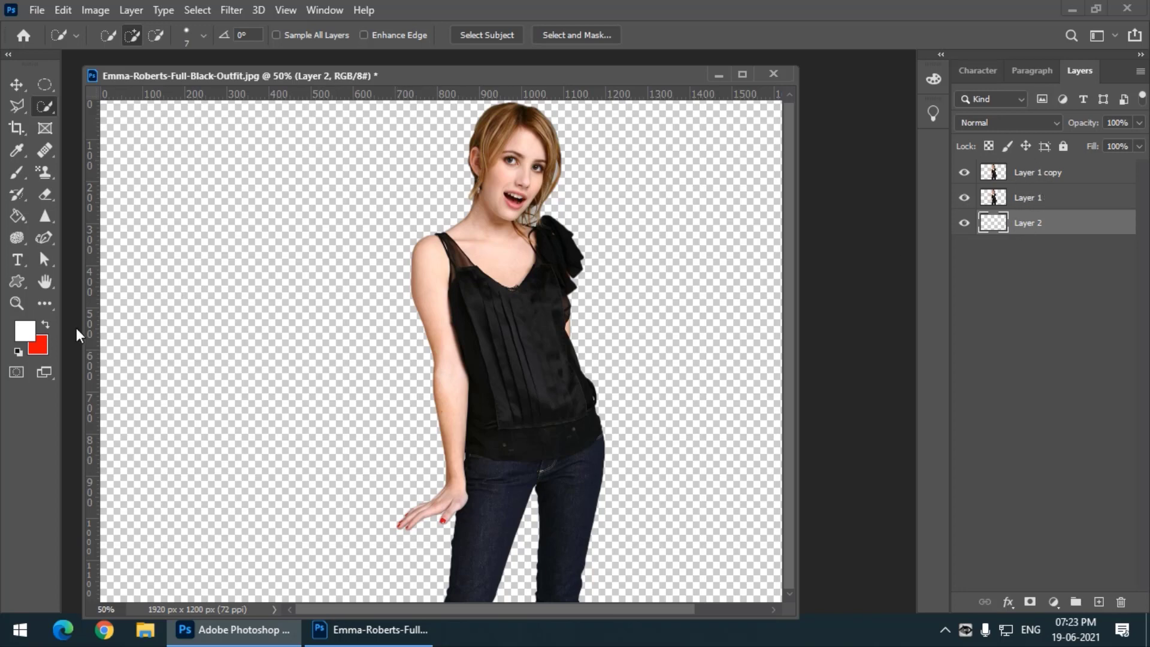
click(23, 212)
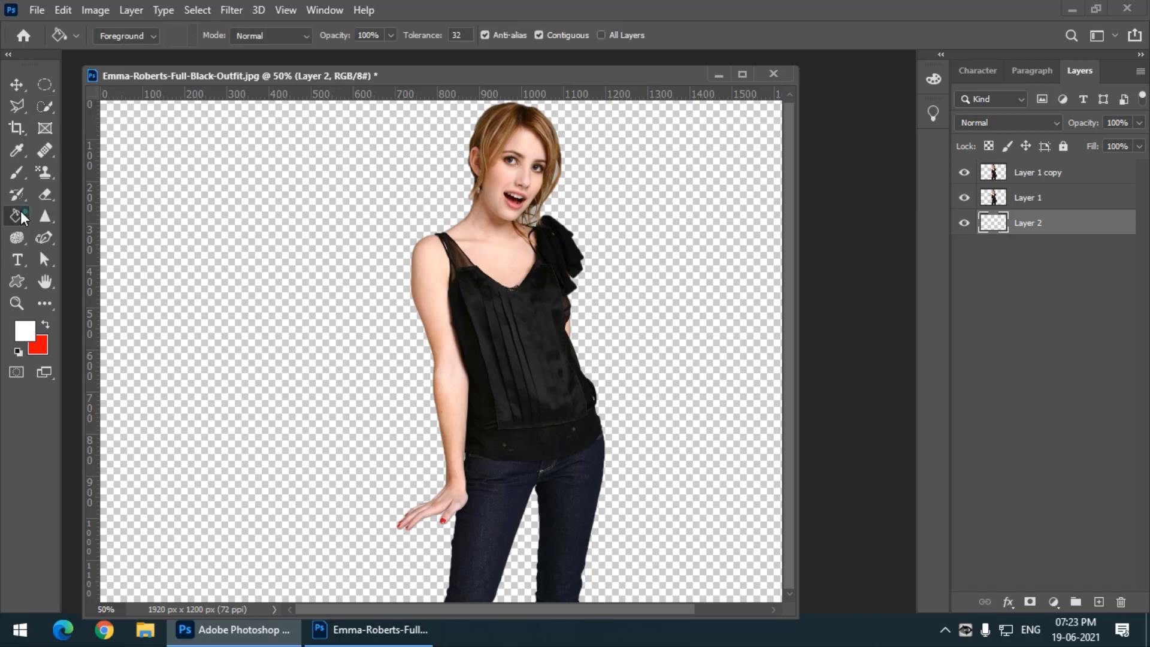
click(162, 285)
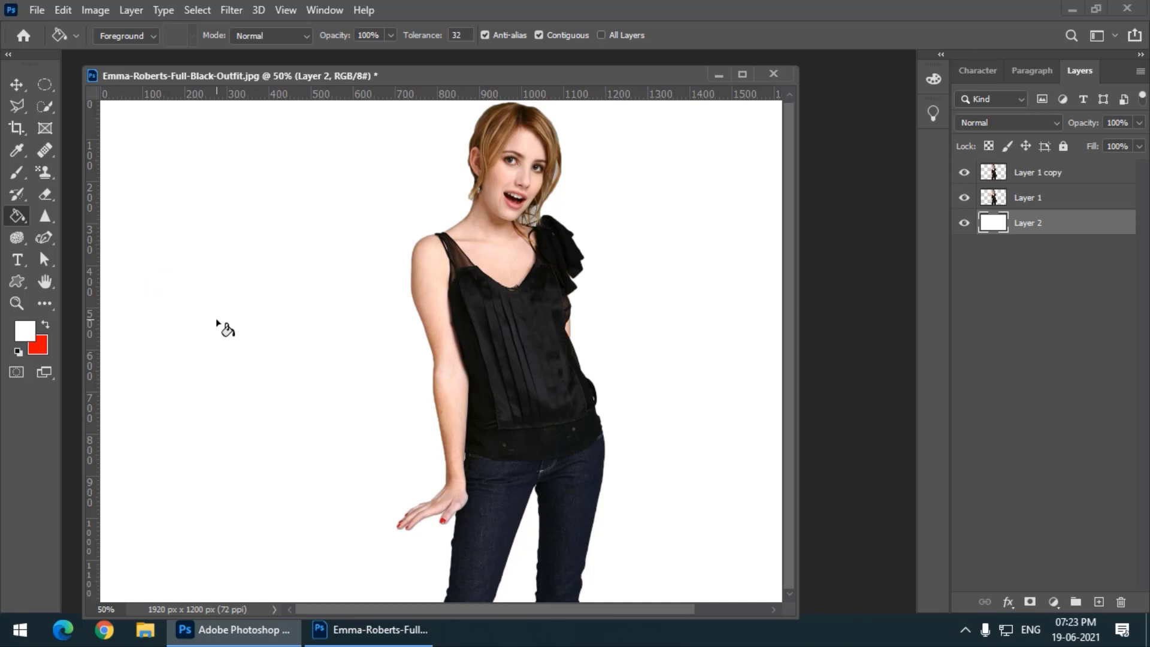
click(1052, 200)
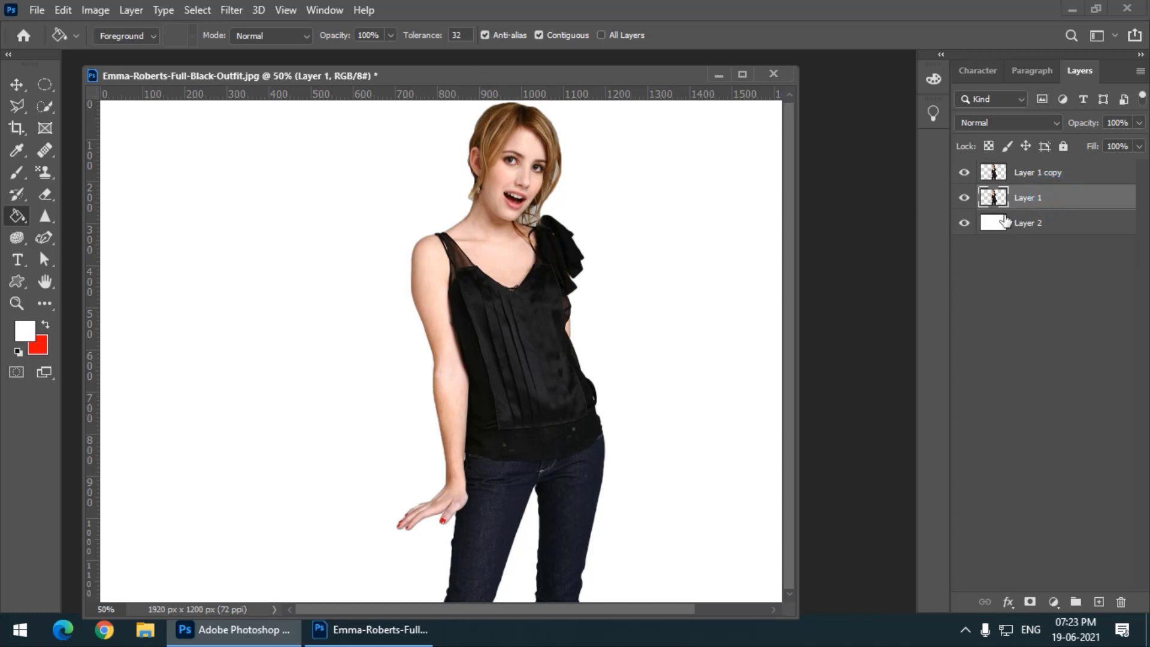
Step: Move the Layer 1 figure to the right, with several cancelled attempts at widening it
click(15, 84)
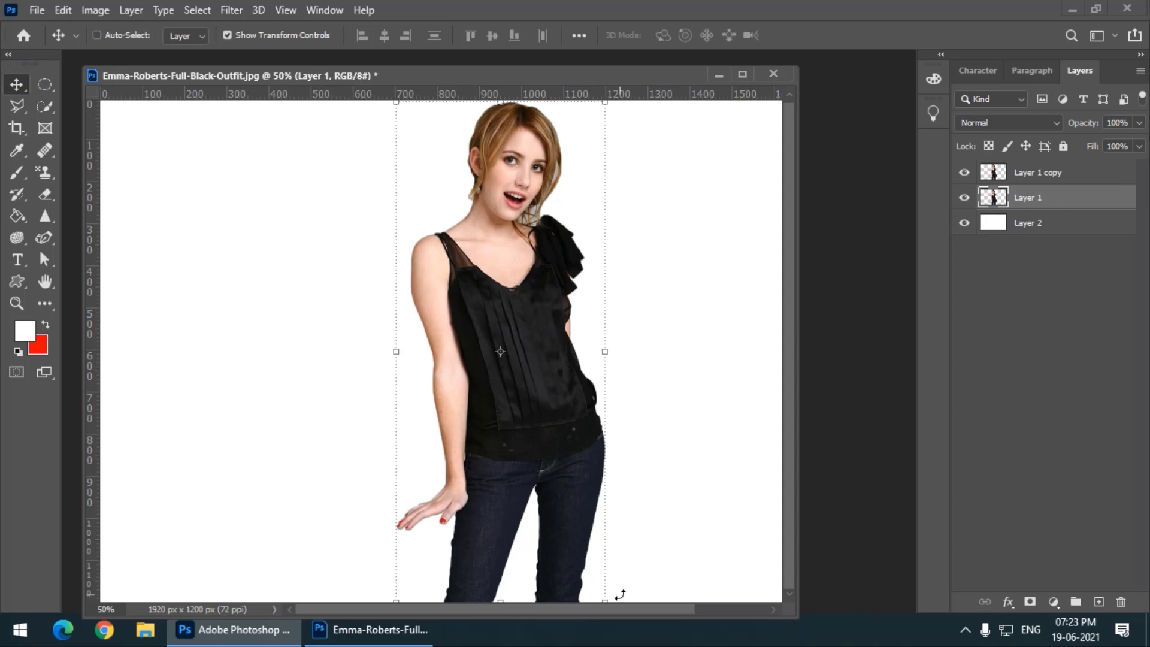
drag(612, 611, 678, 608)
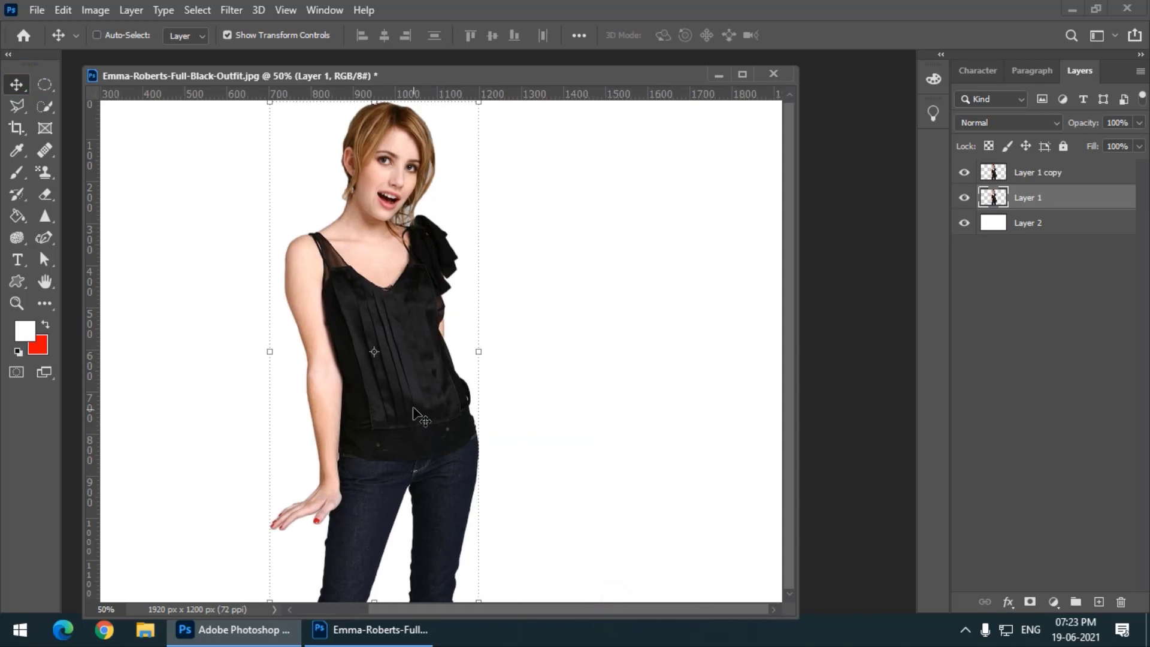
drag(413, 414, 510, 406)
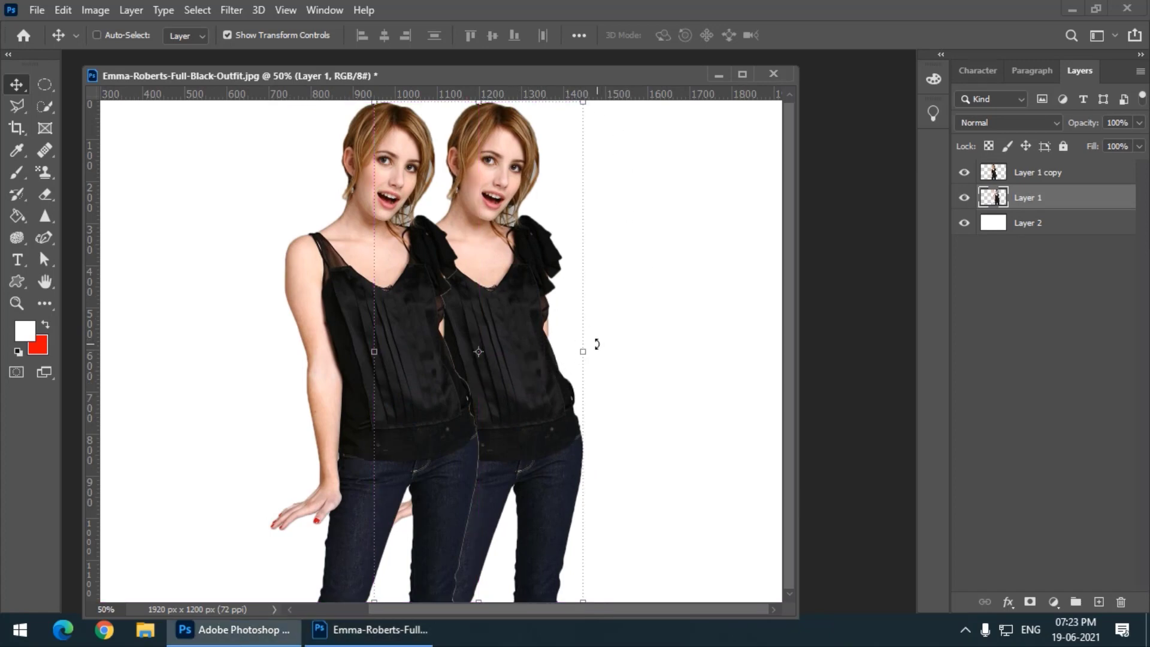
drag(586, 351, 626, 350)
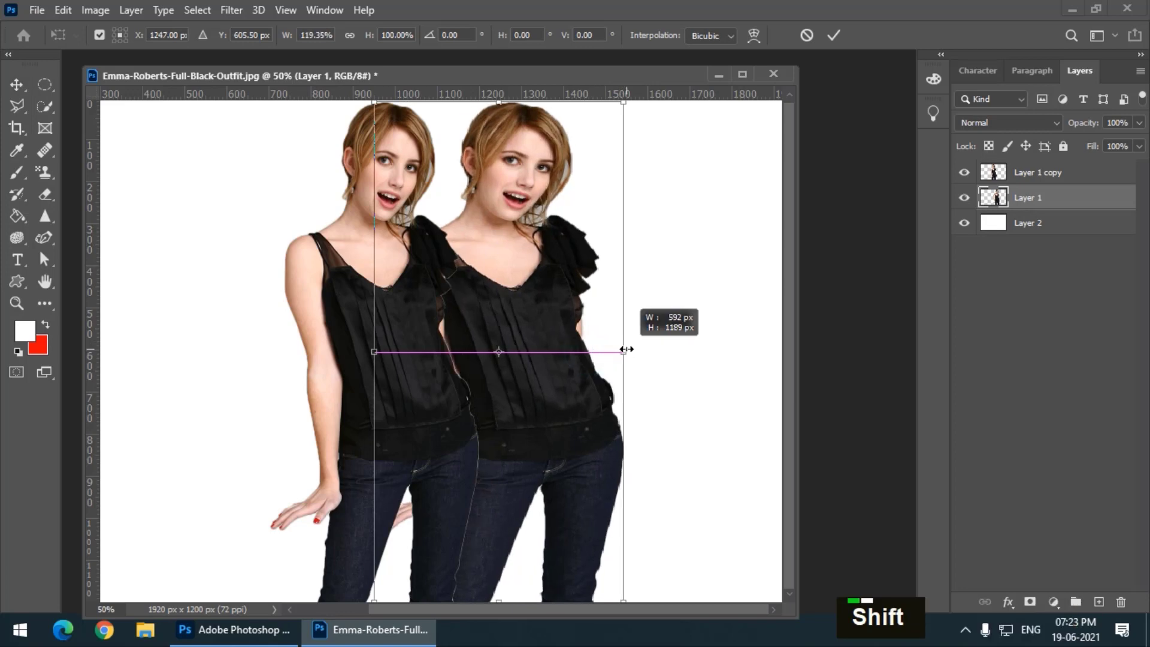
key(Escape)
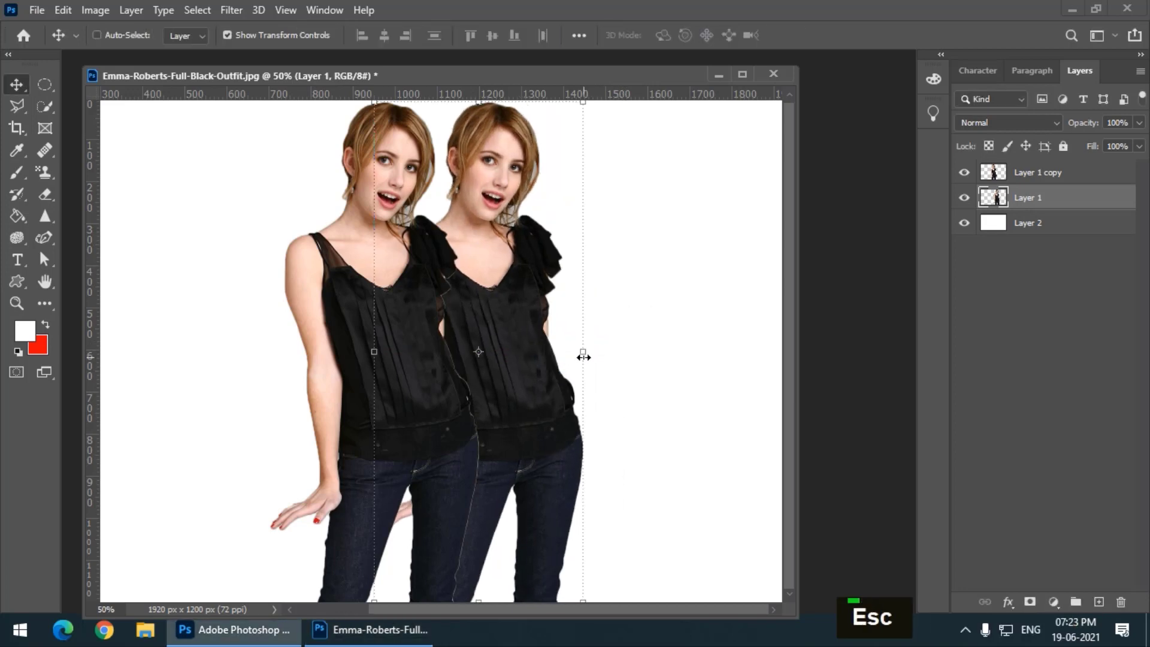
drag(584, 357, 627, 357)
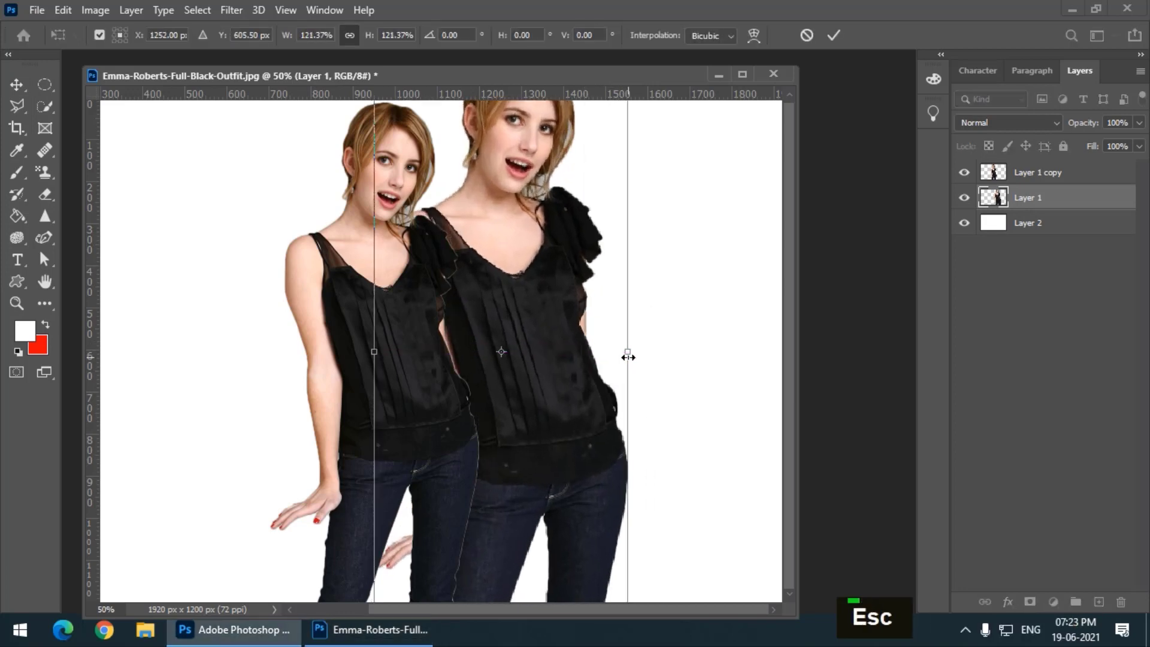
key(Escape)
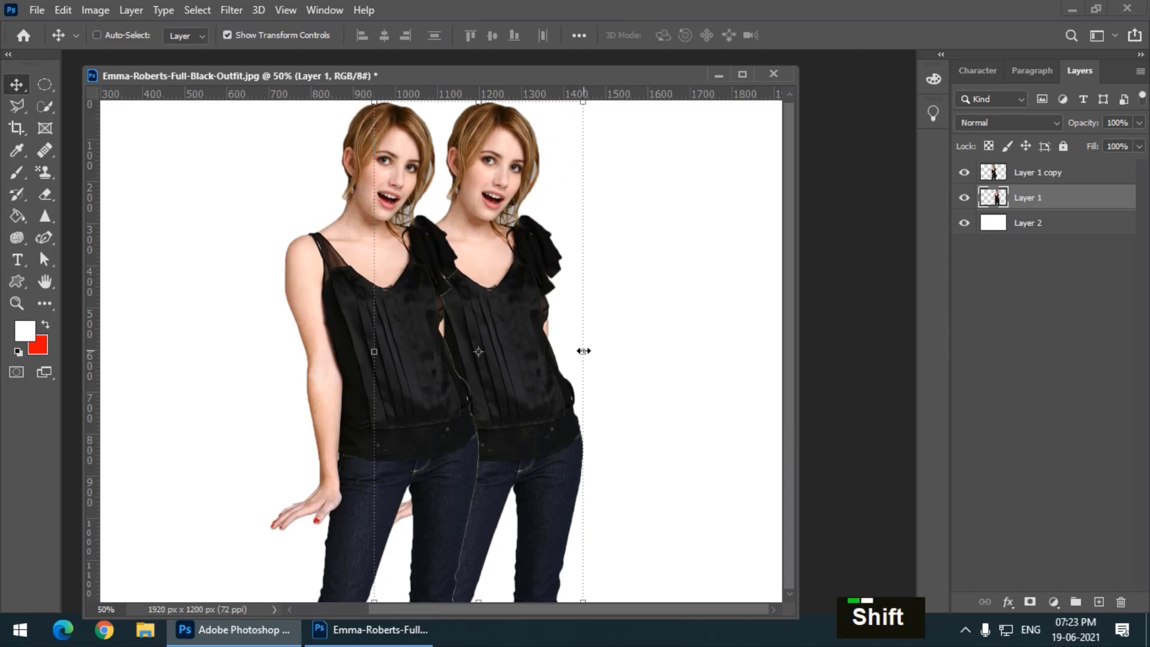
shift+click(583, 351)
key(Escape)
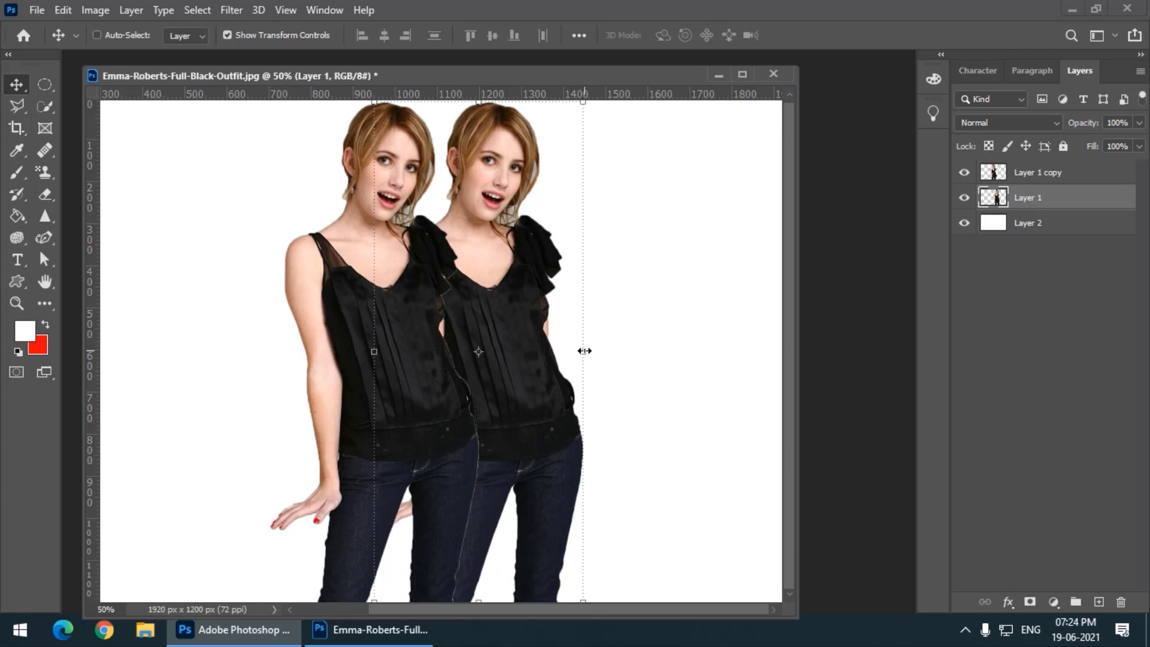
Step: Stretch the right-hand figure to about 115% width and shift it left to overlap
key(shift)
drag(584, 350, 619, 351)
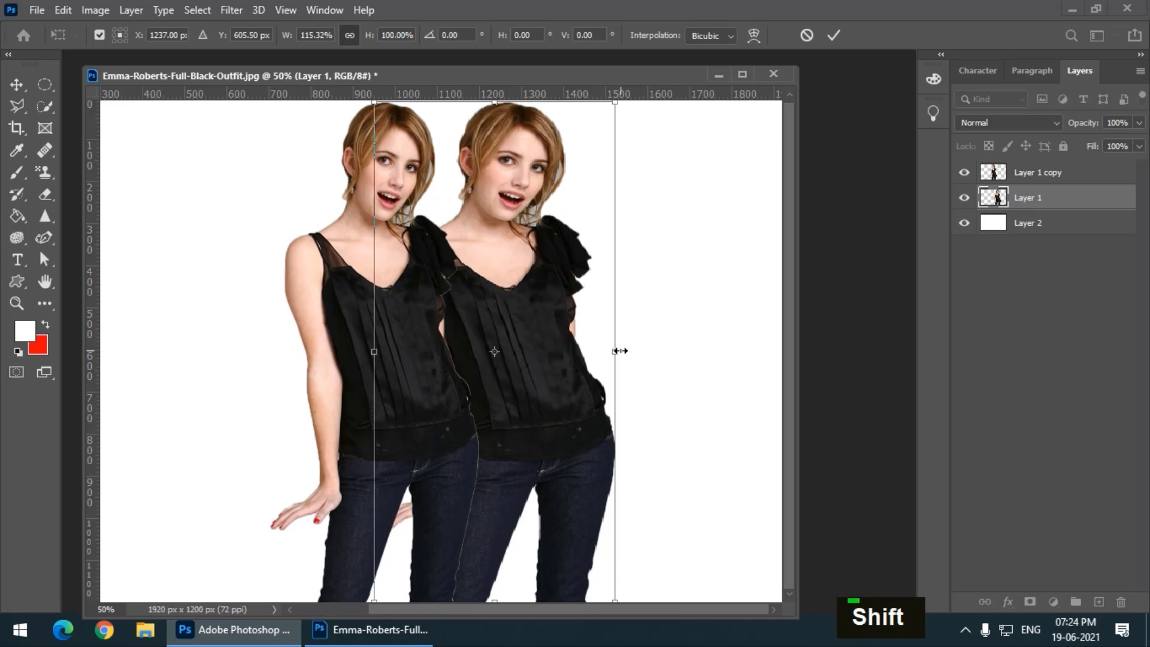
key(Return)
key(Left)
key(Left)
key(Left)
drag(558, 335, 518, 331)
key(ctrl+minus)
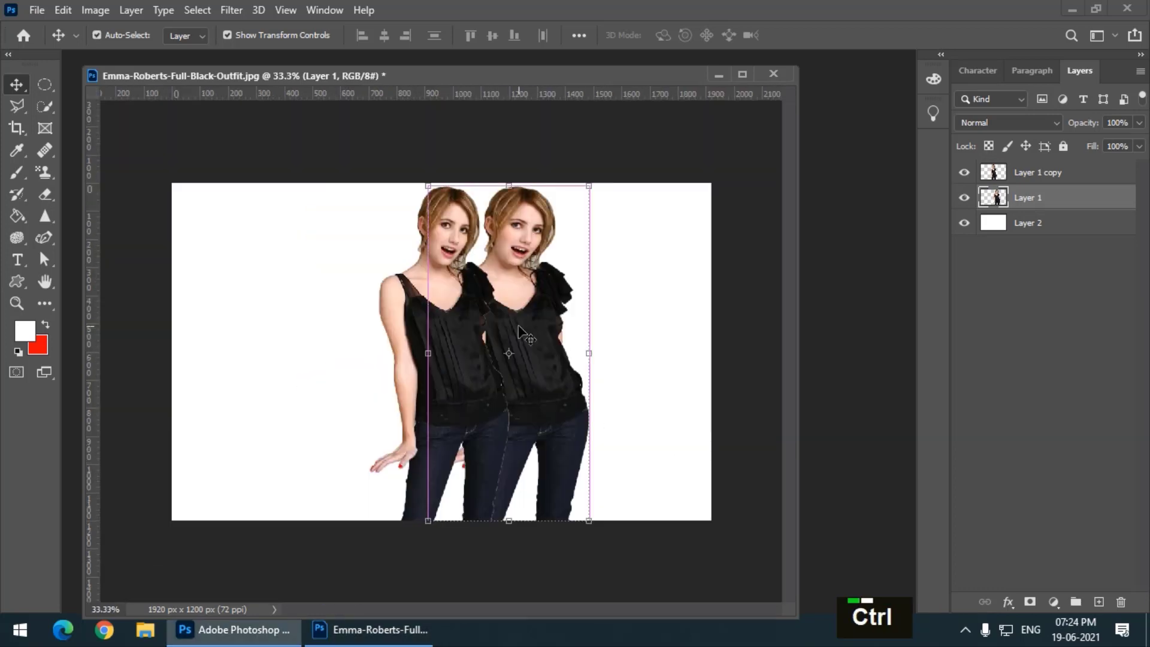
key(ctrl+equal)
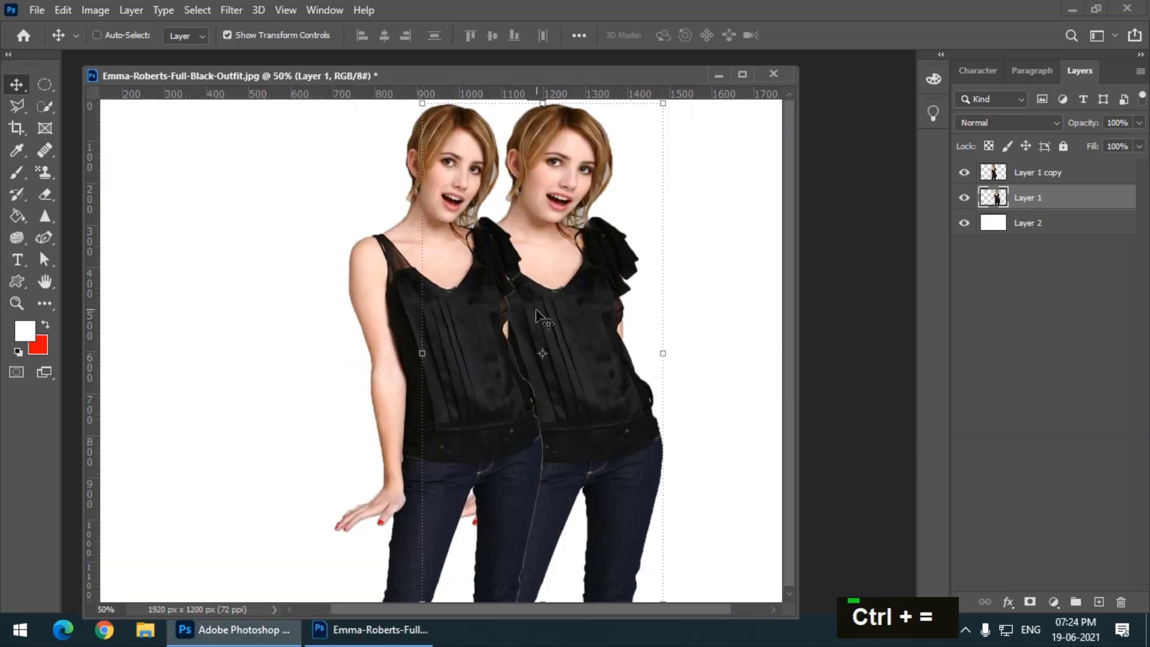
scroll(503, 164, down, 1)
Step: Add layer masks to Layer 1 and Layer 1 copy, targeting Layer 1's mask
mouse_move(495, 81)
mouse_down()
mouse_move(500, 64)
mouse_move(493, 71)
mouse_up()
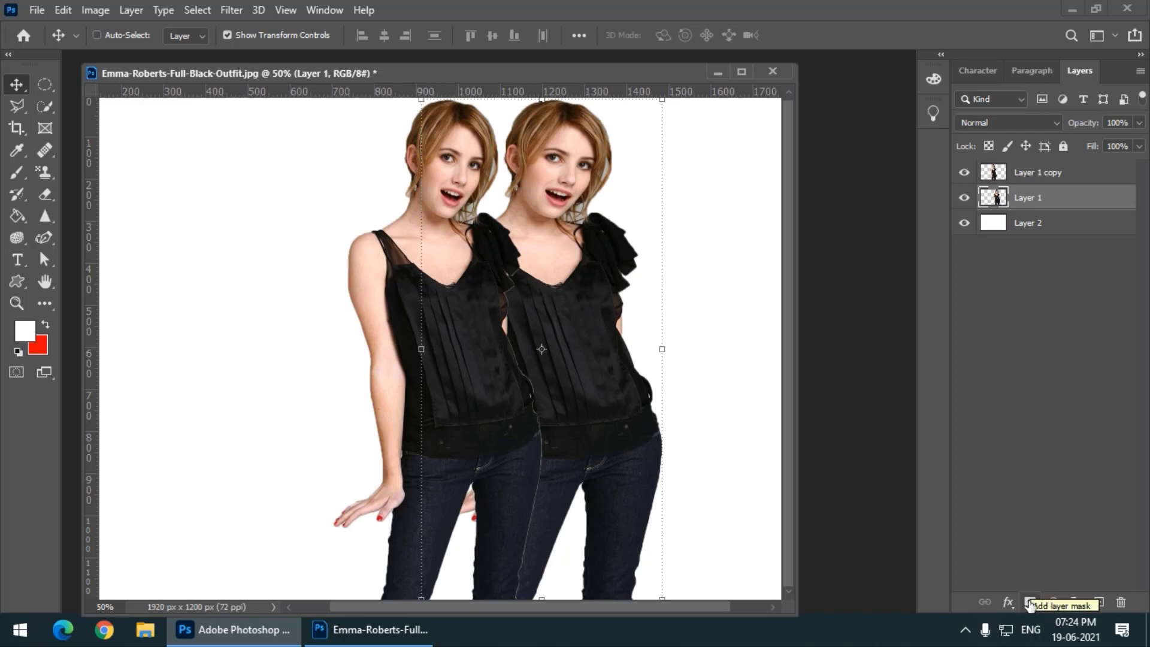
click(1031, 603)
click(1049, 176)
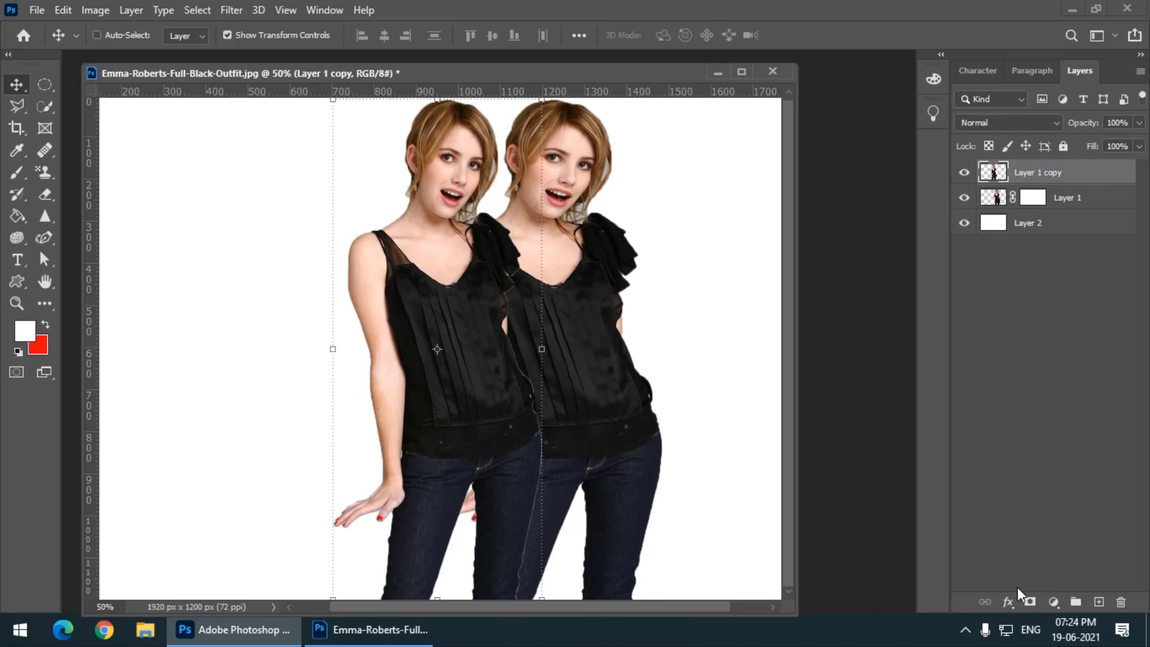
click(1031, 602)
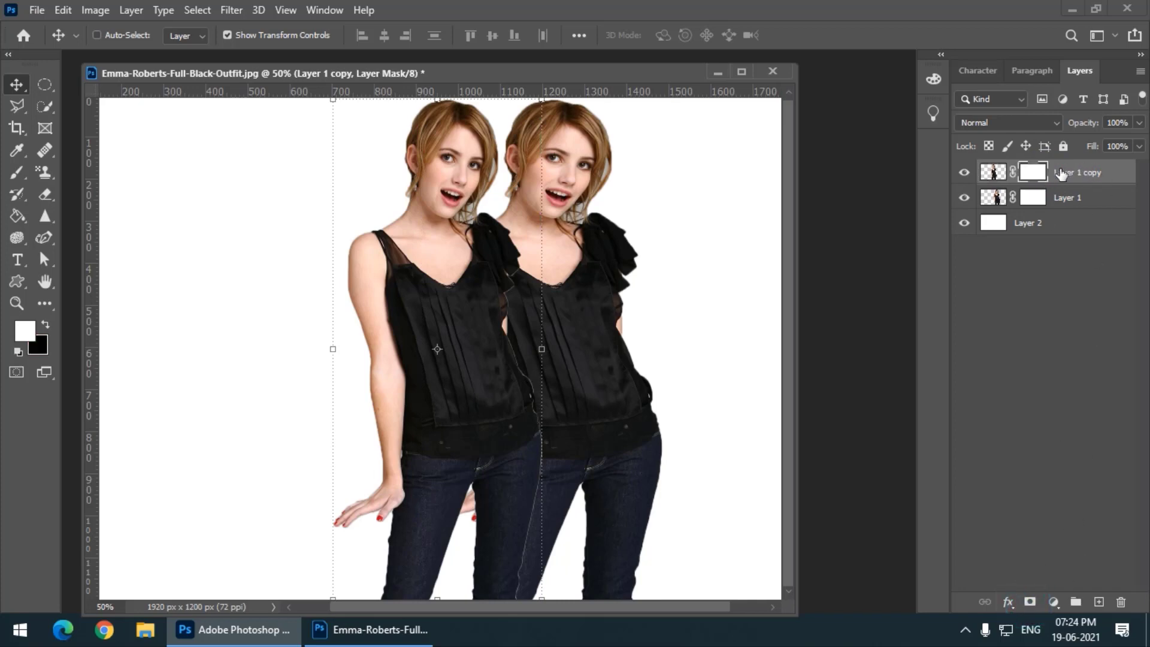
click(1029, 202)
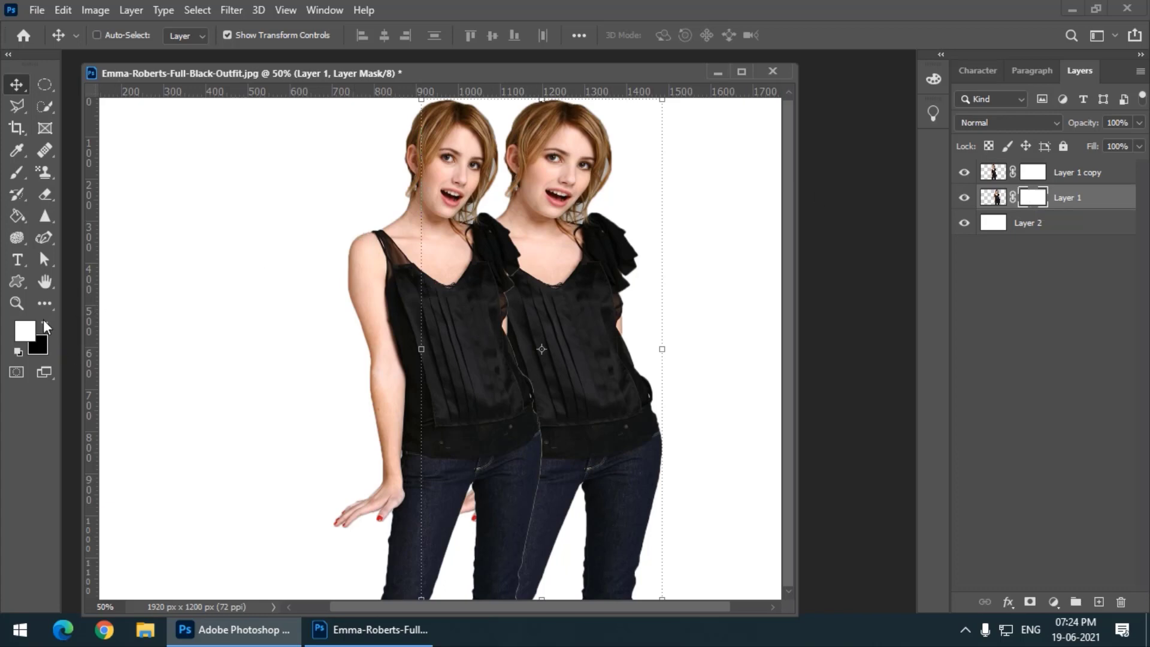
Step: Fill Layer 1's mask with black using the Paint Bucket, hiding the right-hand figure
click(18, 216)
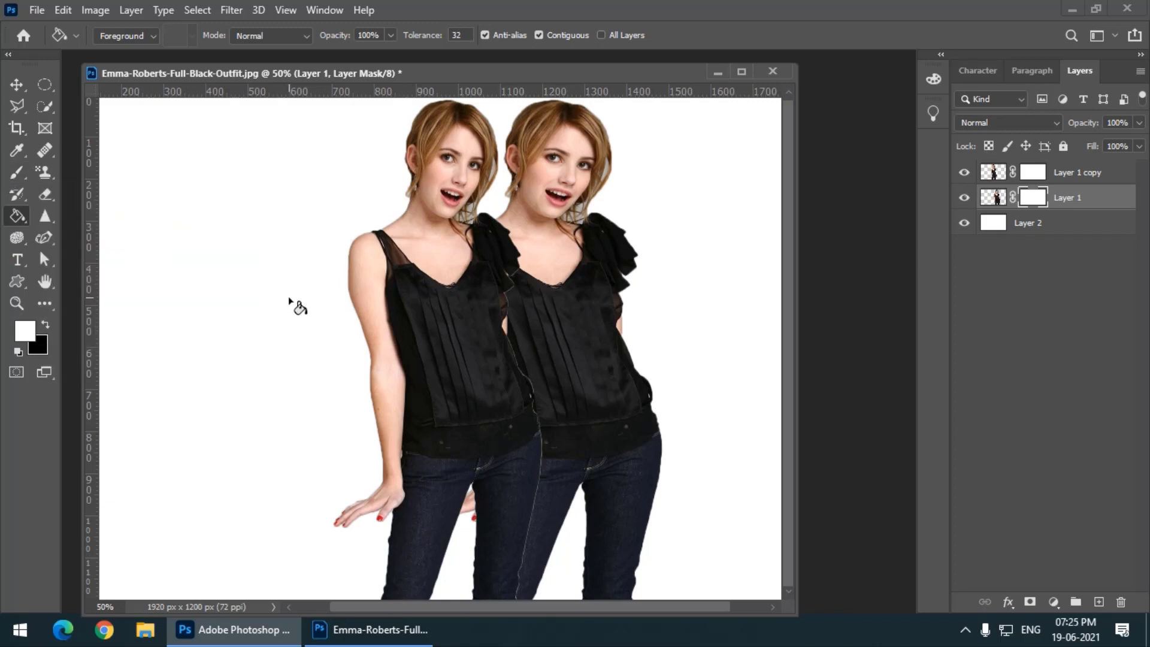
click(42, 325)
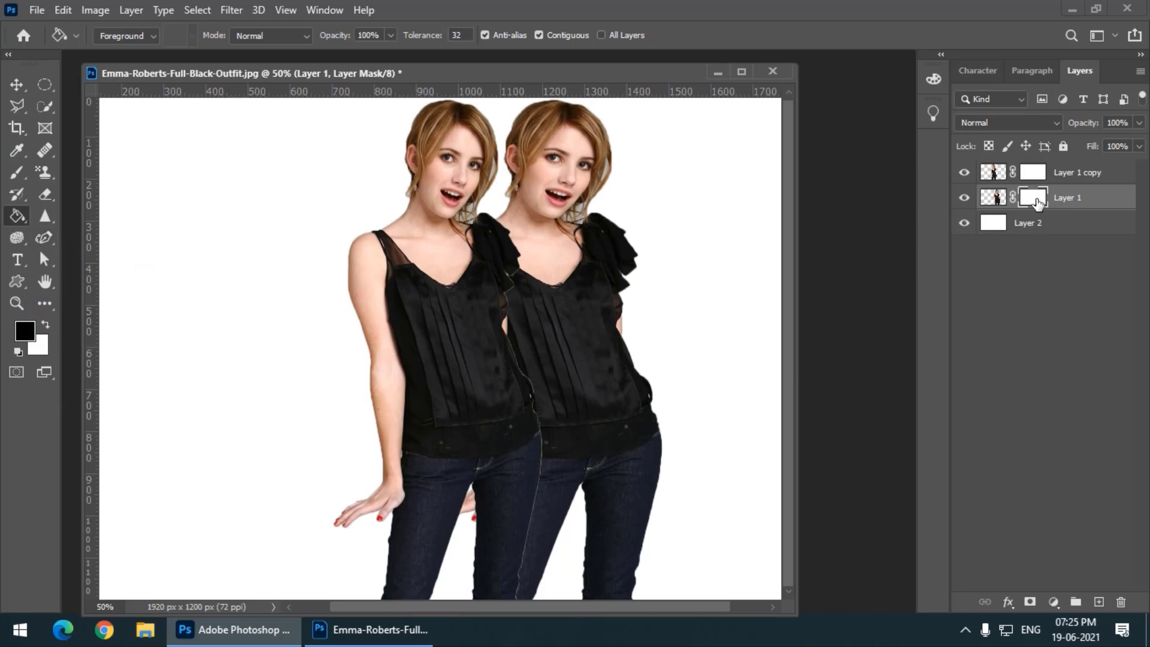
click(999, 199)
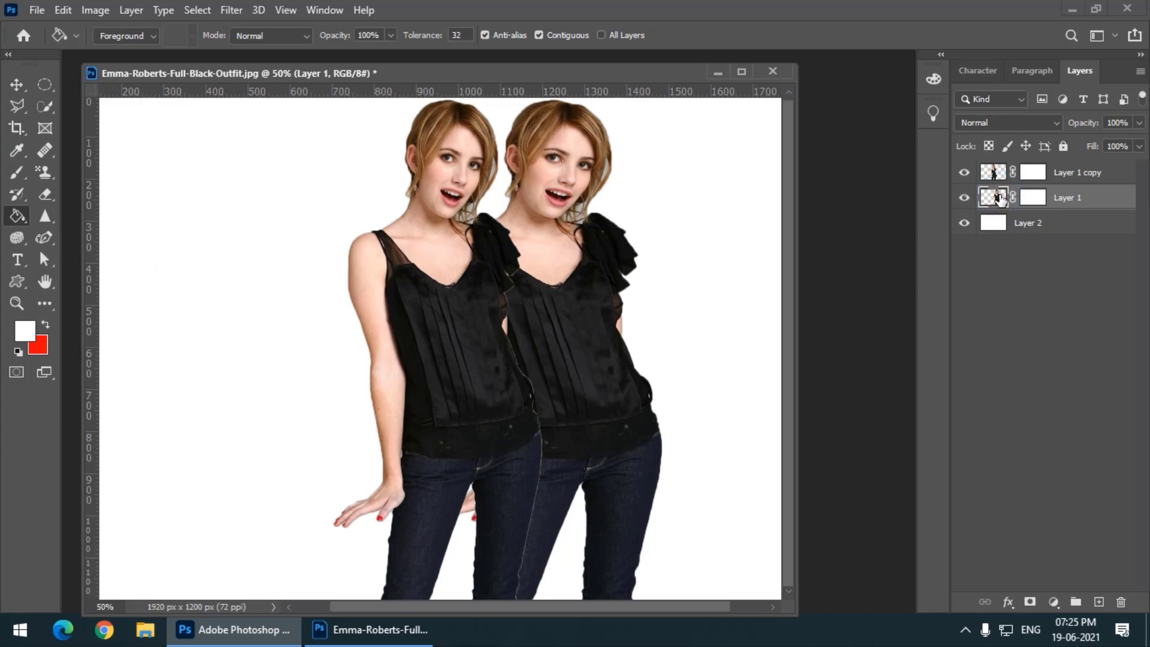
click(1033, 198)
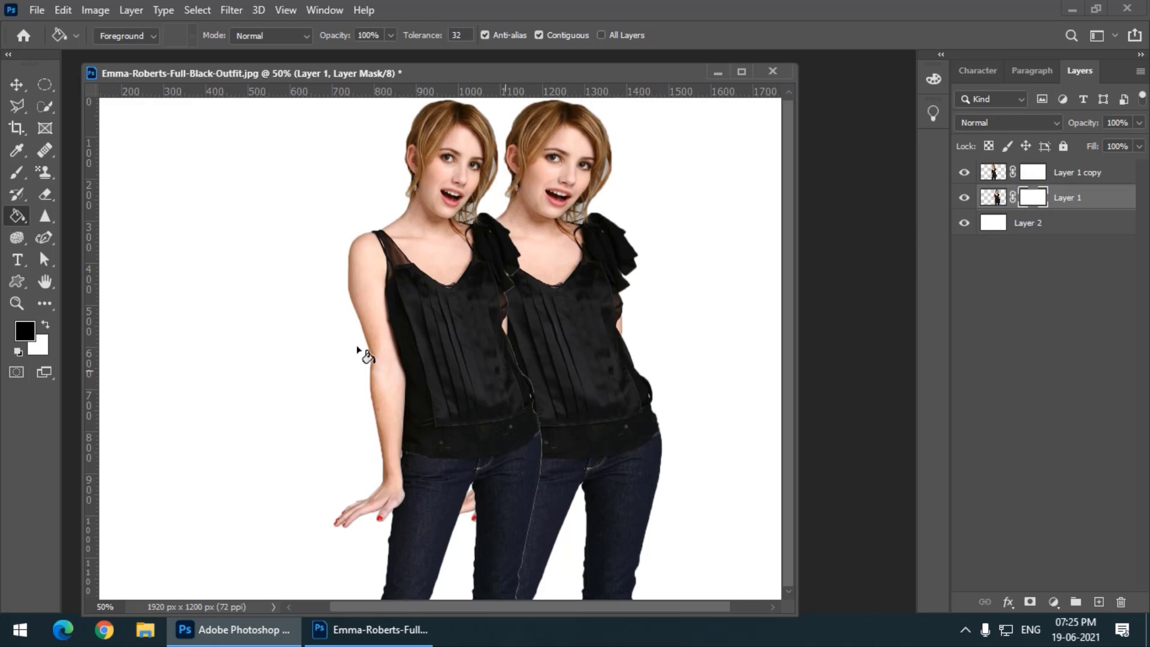
click(611, 377)
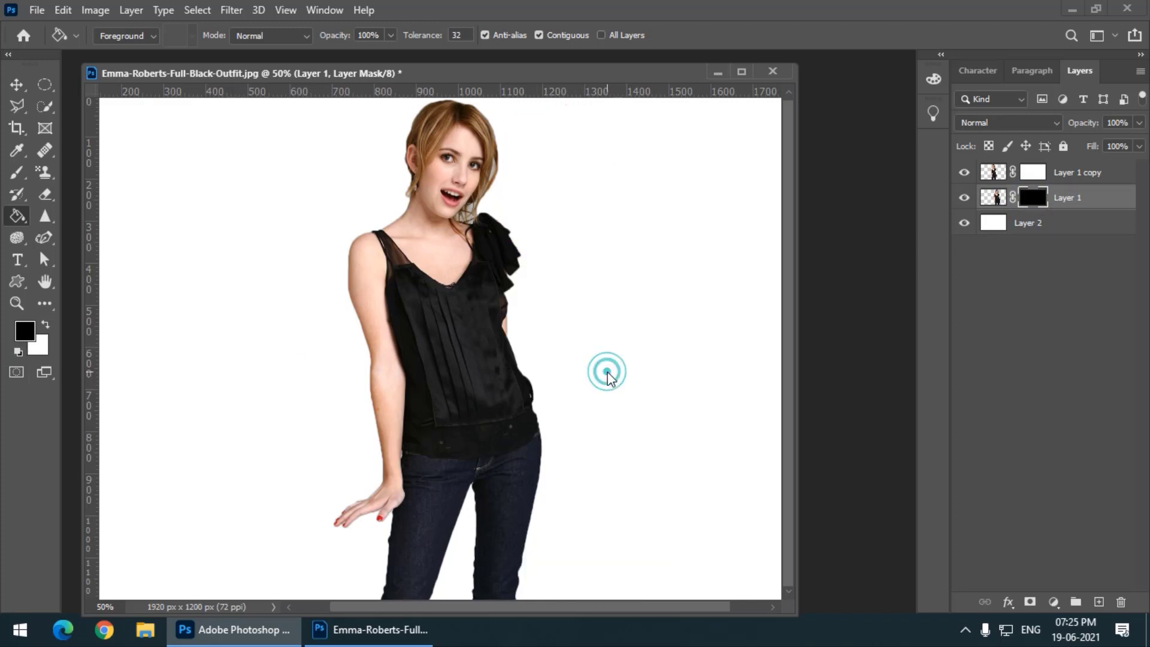
click(1031, 178)
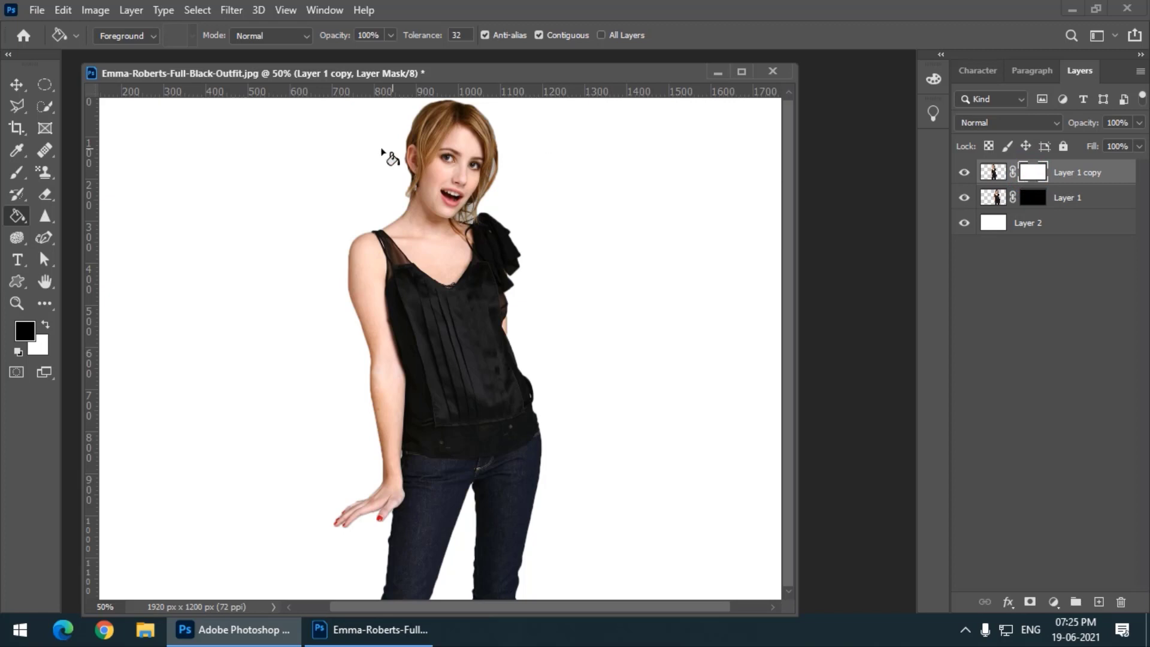
click(15, 171)
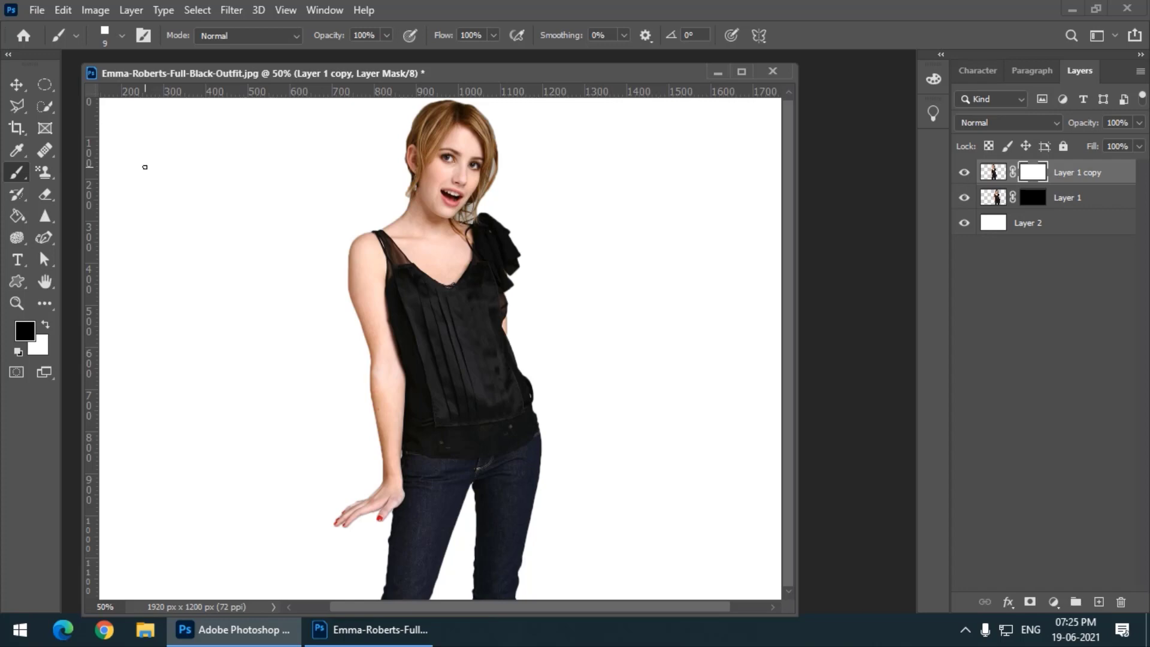
click(119, 37)
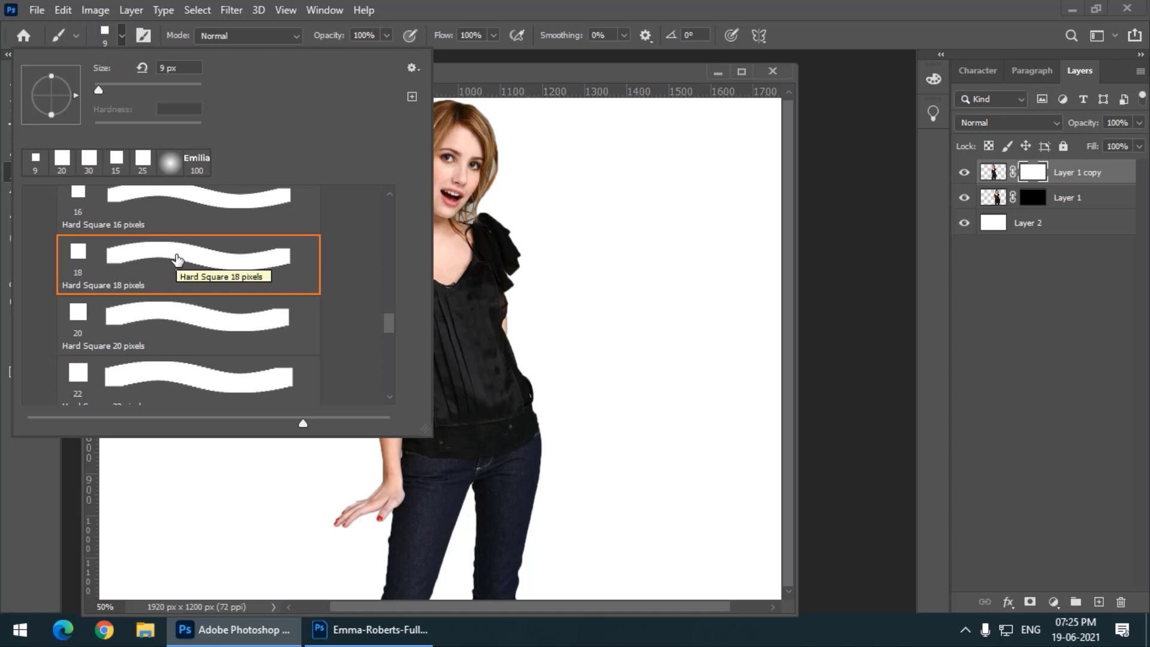
click(543, 71)
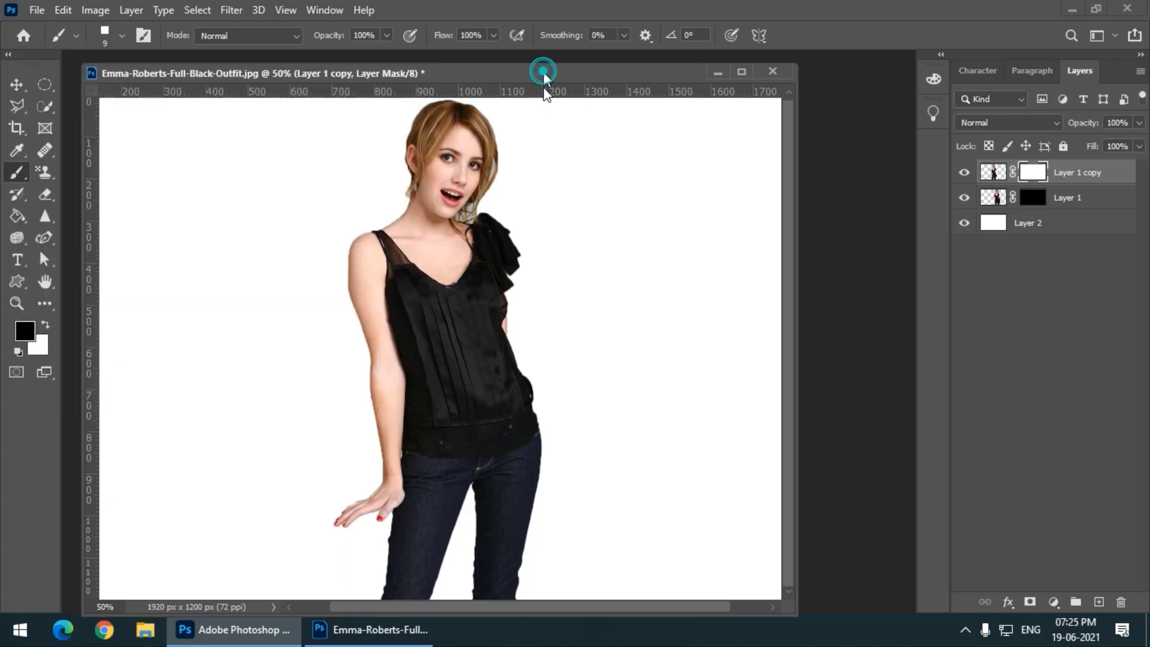
Step: Draw a small square selection on Layer 2 and fill it with black
click(44, 87)
right_click(44, 88)
click(107, 102)
click(1051, 225)
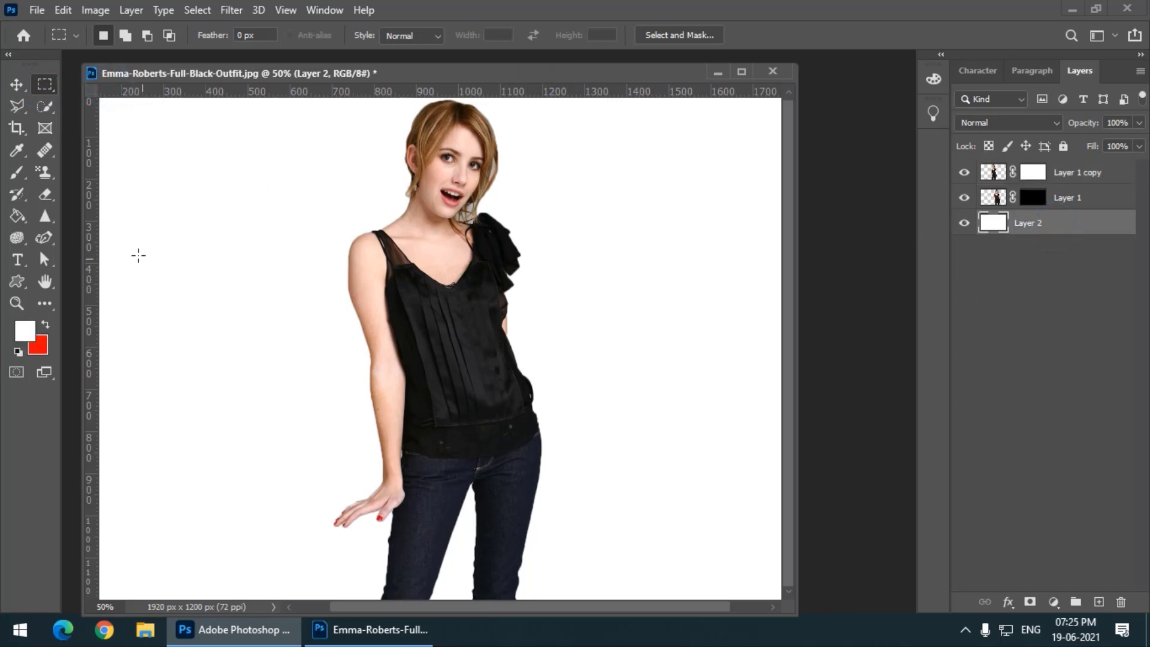
mouse_move(136, 256)
mouse_down()
mouse_move(210, 315)
mouse_move(186, 298)
mouse_up()
click(28, 333)
click(890, 429)
click(1084, 224)
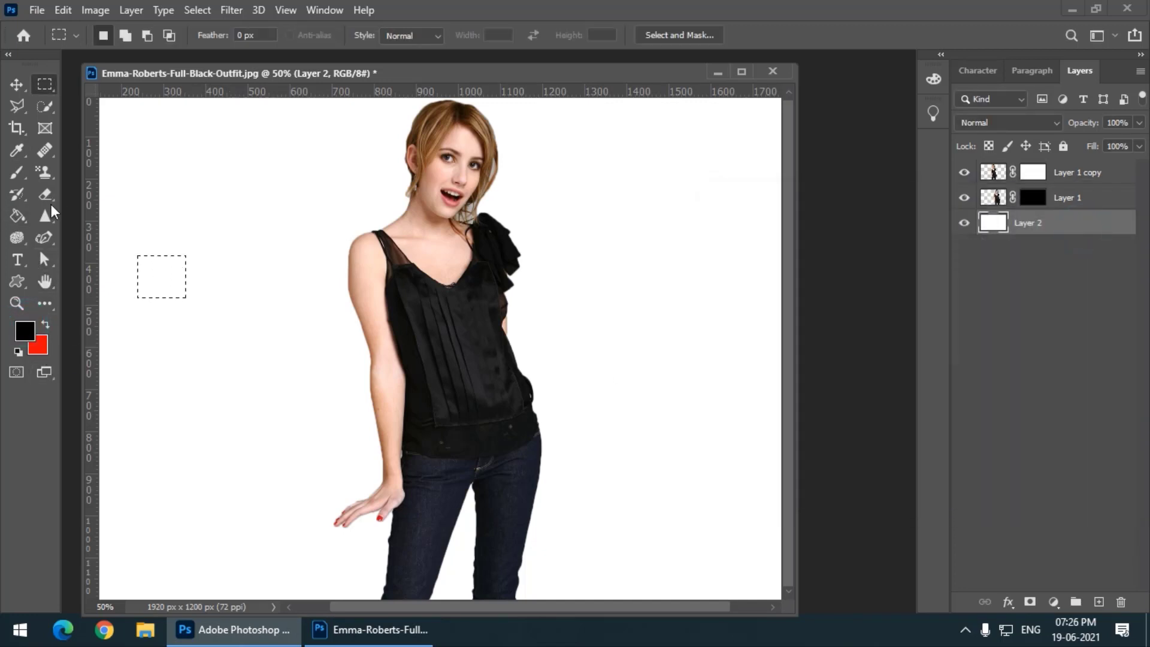
click(20, 213)
click(149, 273)
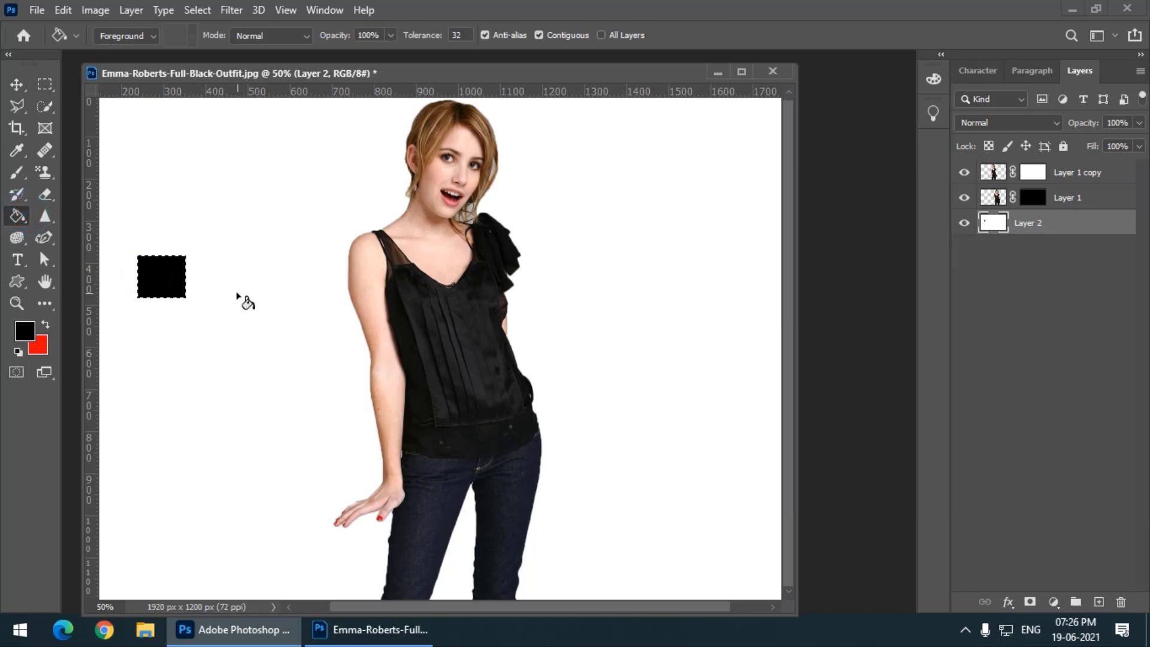
Step: Define the black square as a brush preset named 'Square'
click(61, 11)
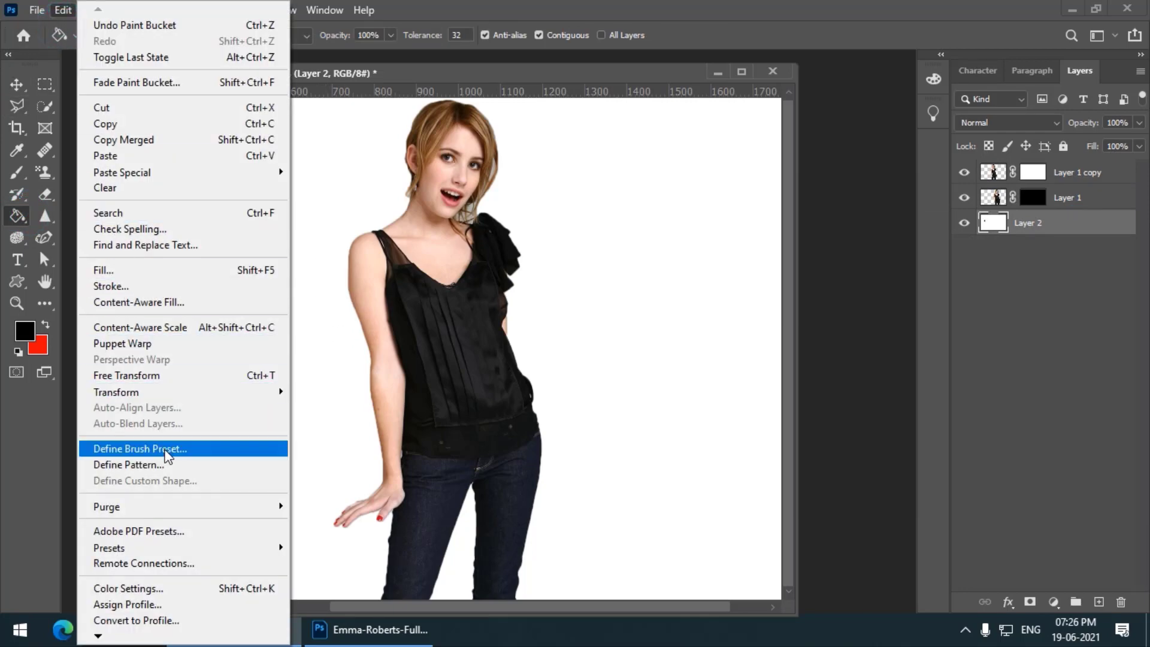
click(167, 450)
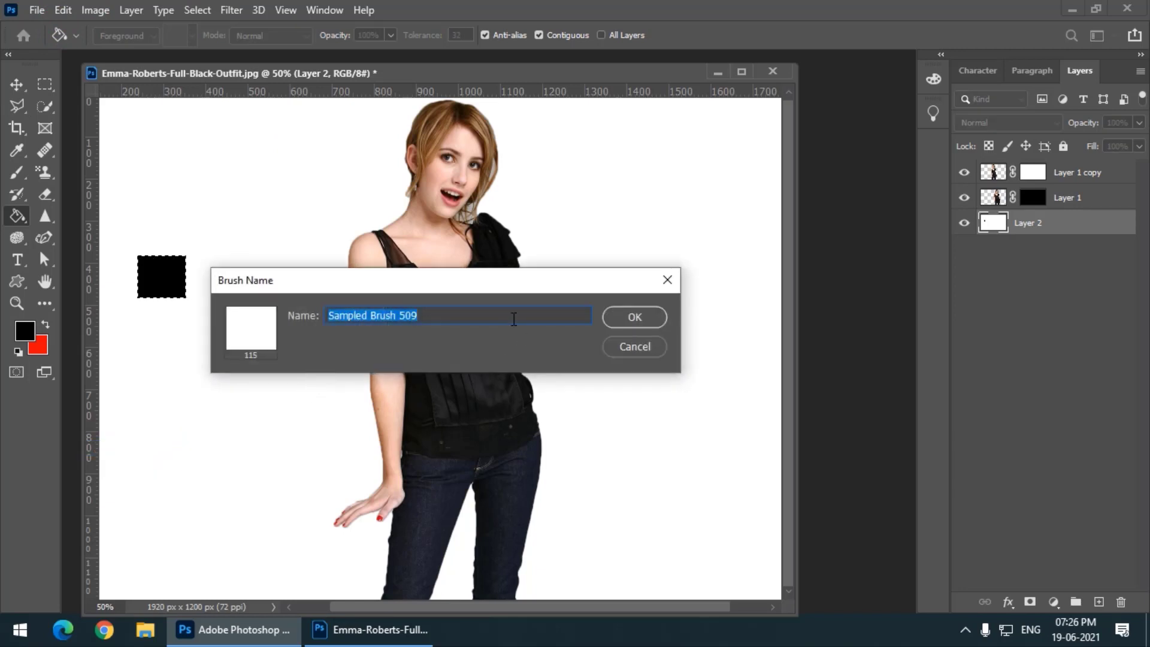
text(Square)
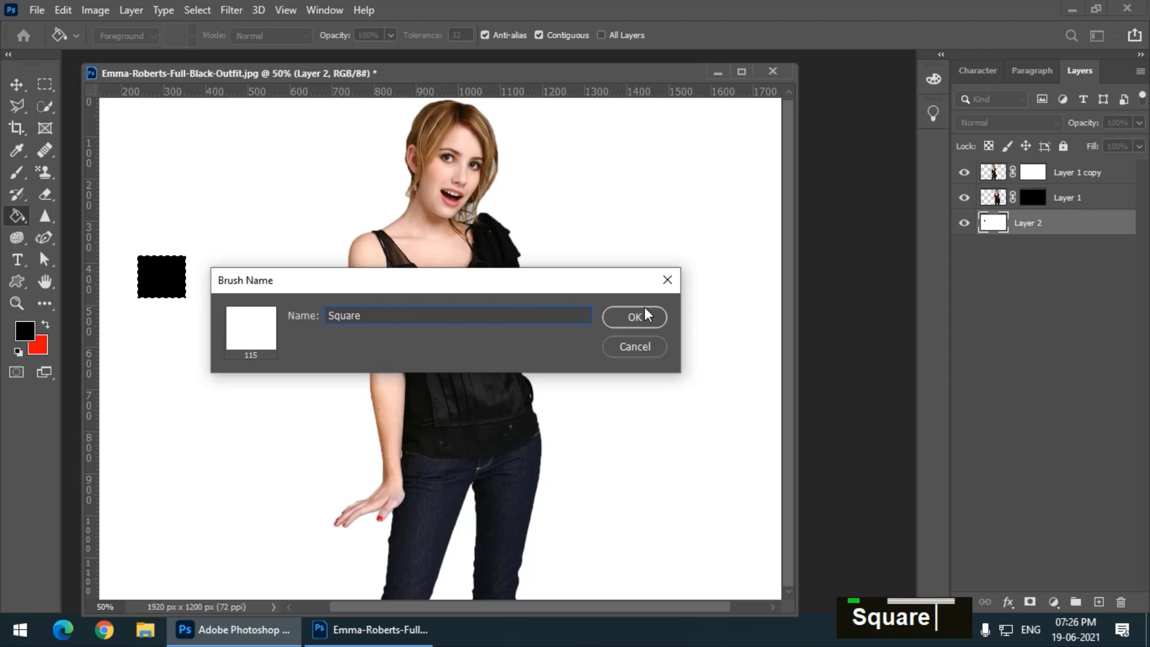
click(643, 315)
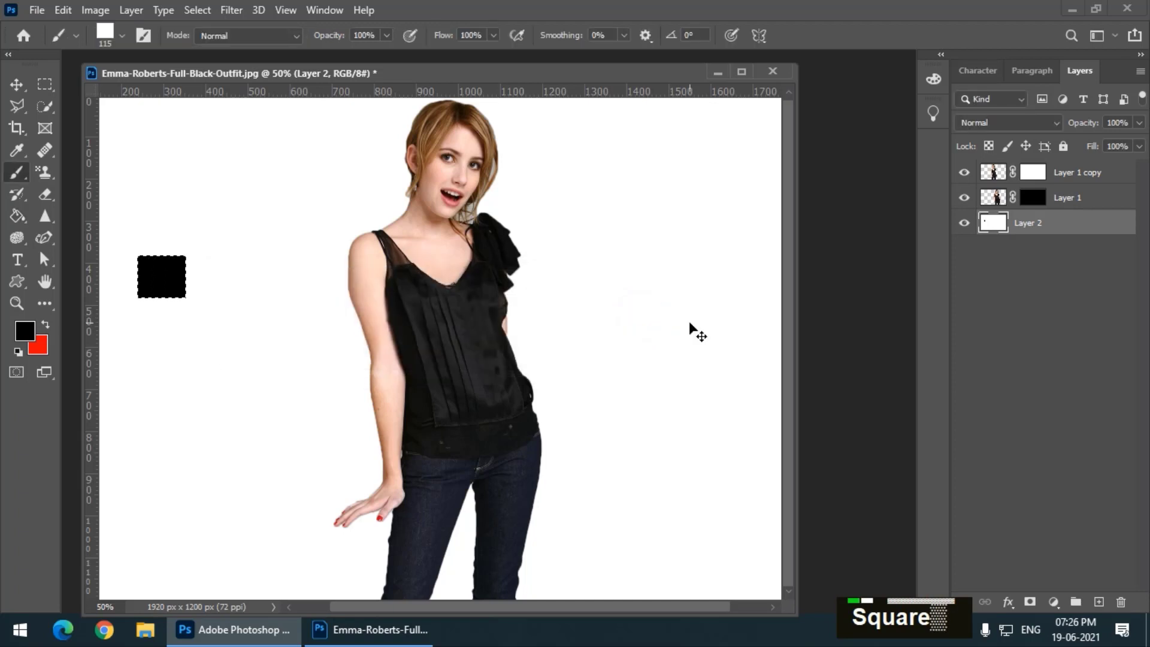
Step: Clear the square, undo the test stamps of the new brush, and make the brush smaller
key(ctrl+z)
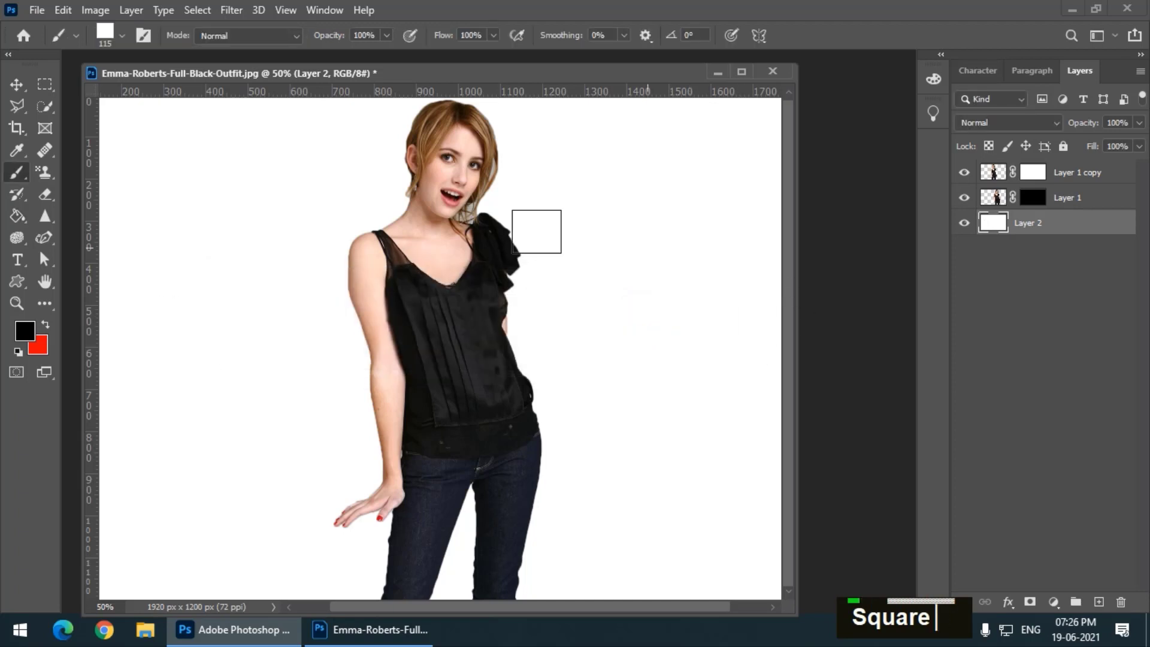
click(218, 204)
double_click(257, 295)
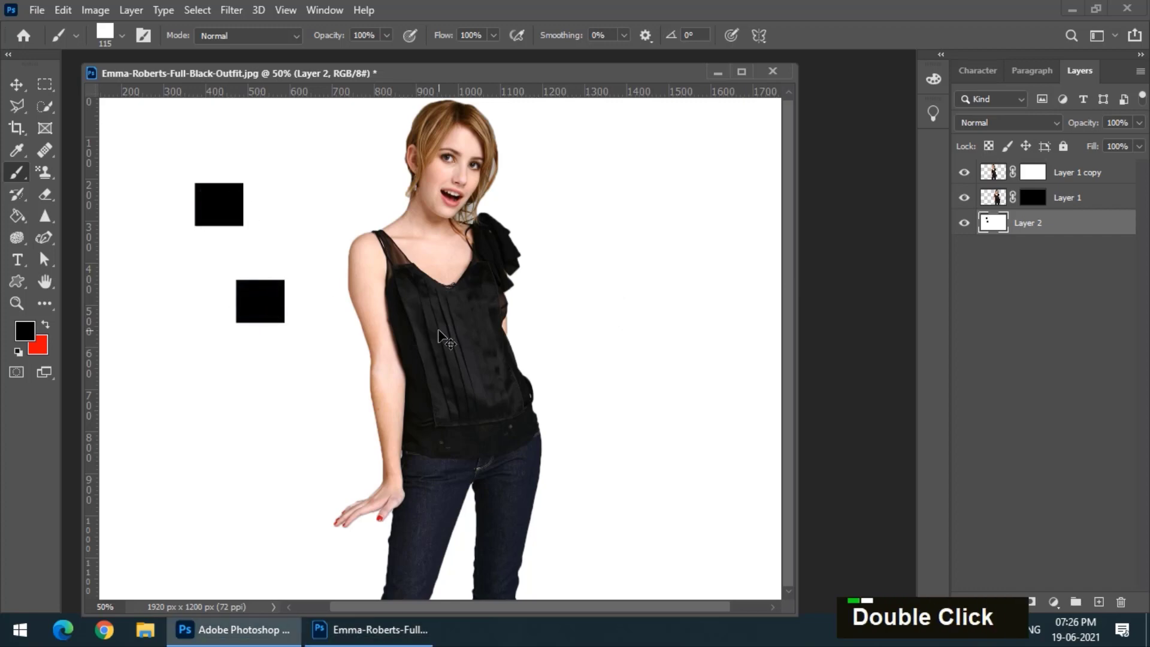
key(ctrl+z)
key(ctrl+z)
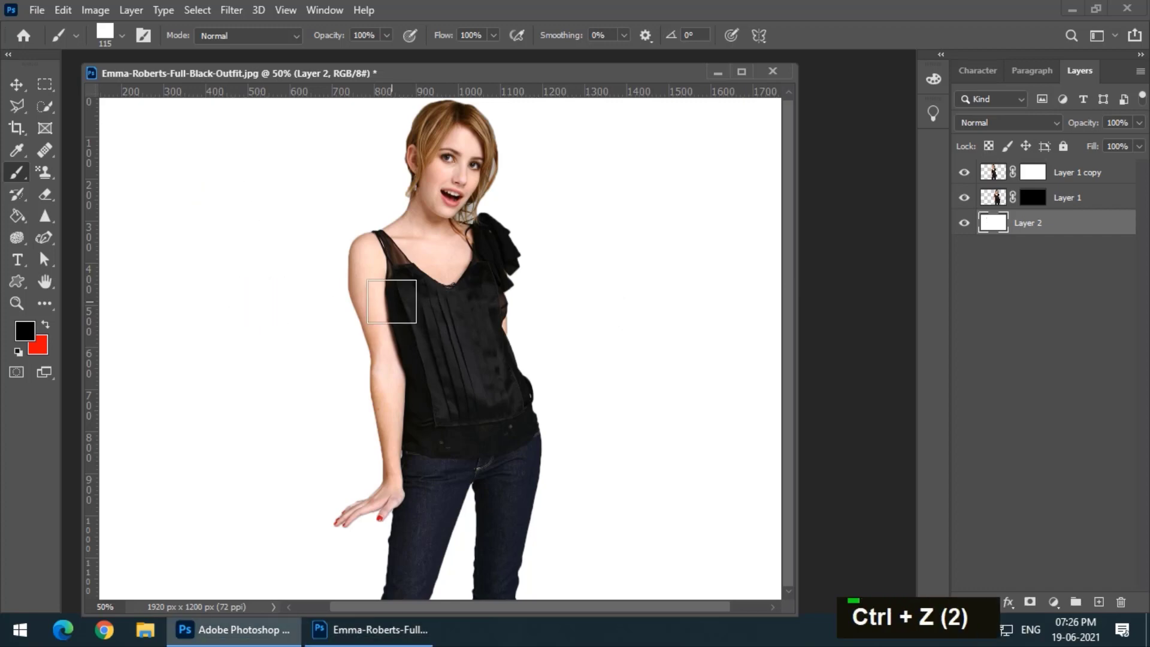
key(bracketleft)
key(bracketleft)
key(bracketleft)
key(bracketleft)
key(bracketleft)
key(bracketleft)
key(bracketleft)
key(bracketleft)
key(bracketleft)
key(bracketleft)
key(bracketleft)
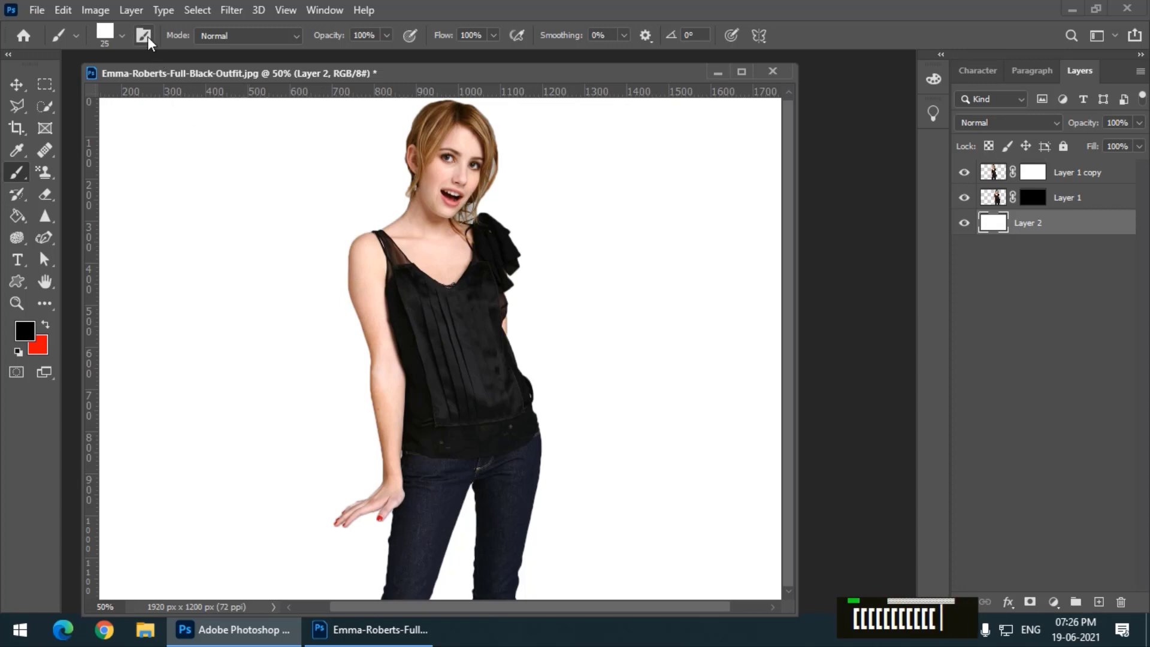
Step: In Brush Settings, enable Scattering at 662% and set Brush Tip Spacing to 24%
click(148, 37)
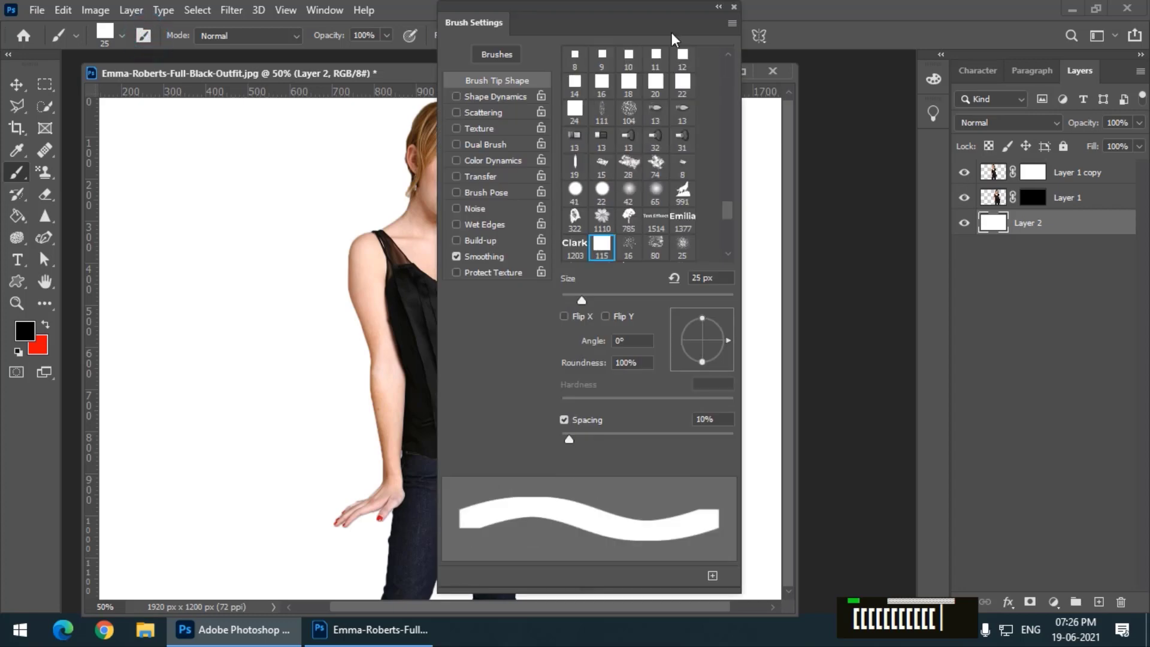
click(736, 7)
click(324, 10)
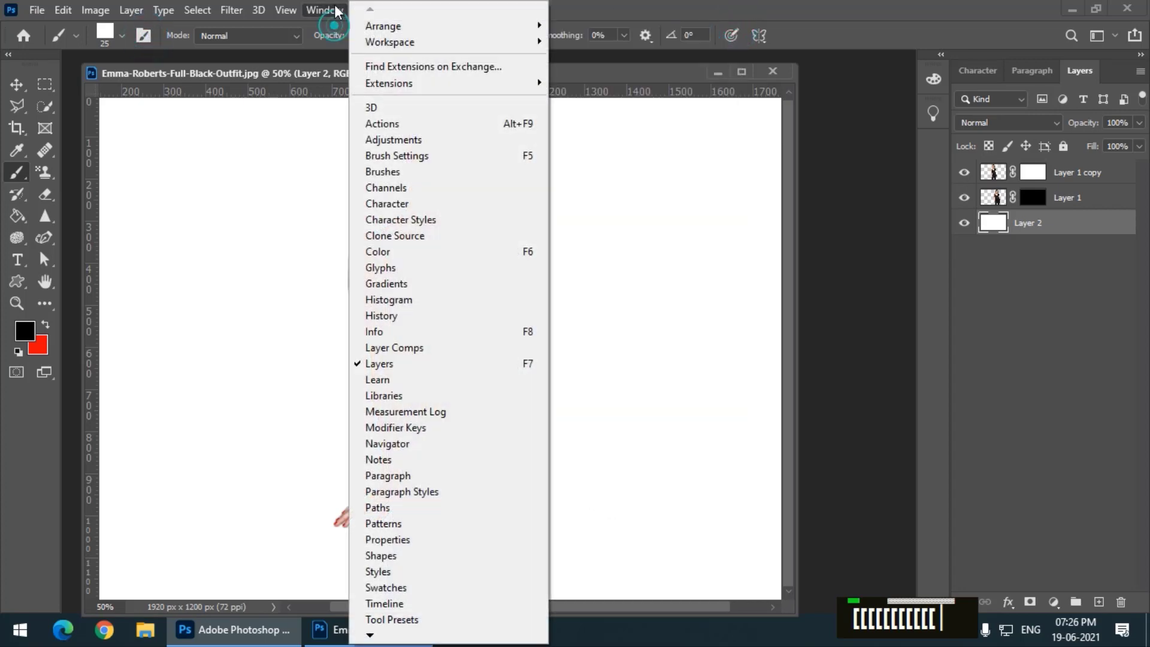
click(425, 156)
mouse_move(474, 36)
mouse_down()
mouse_move(465, 51)
mouse_move(451, 48)
mouse_move(630, 35)
mouse_up()
click(637, 135)
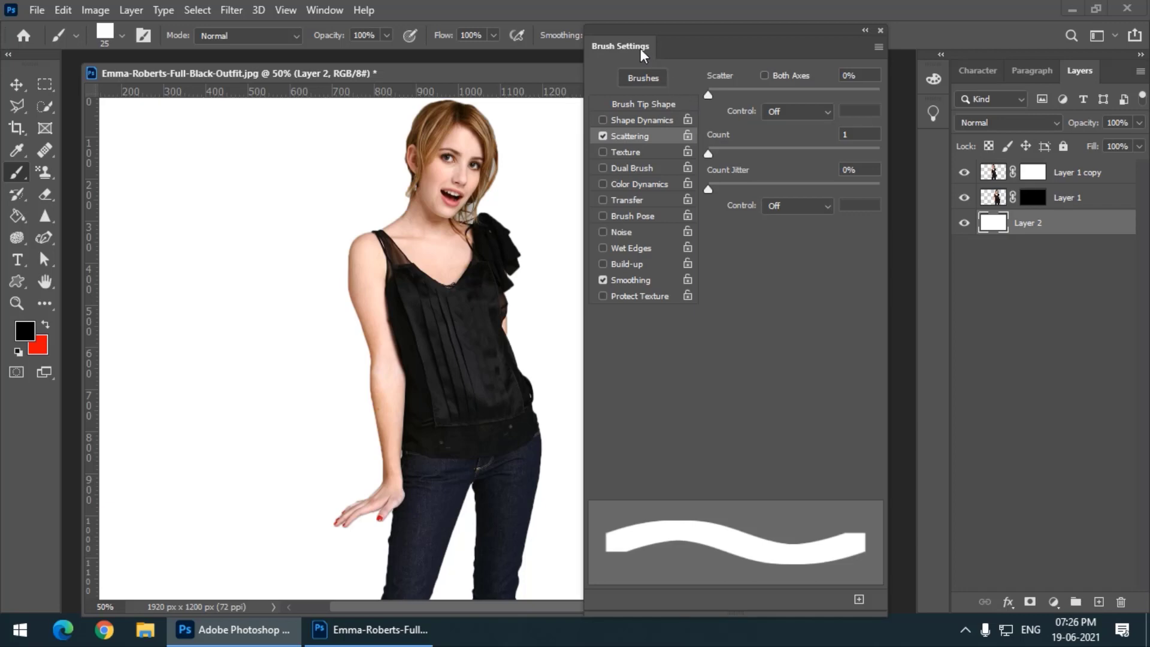
drag(640, 48, 712, 59)
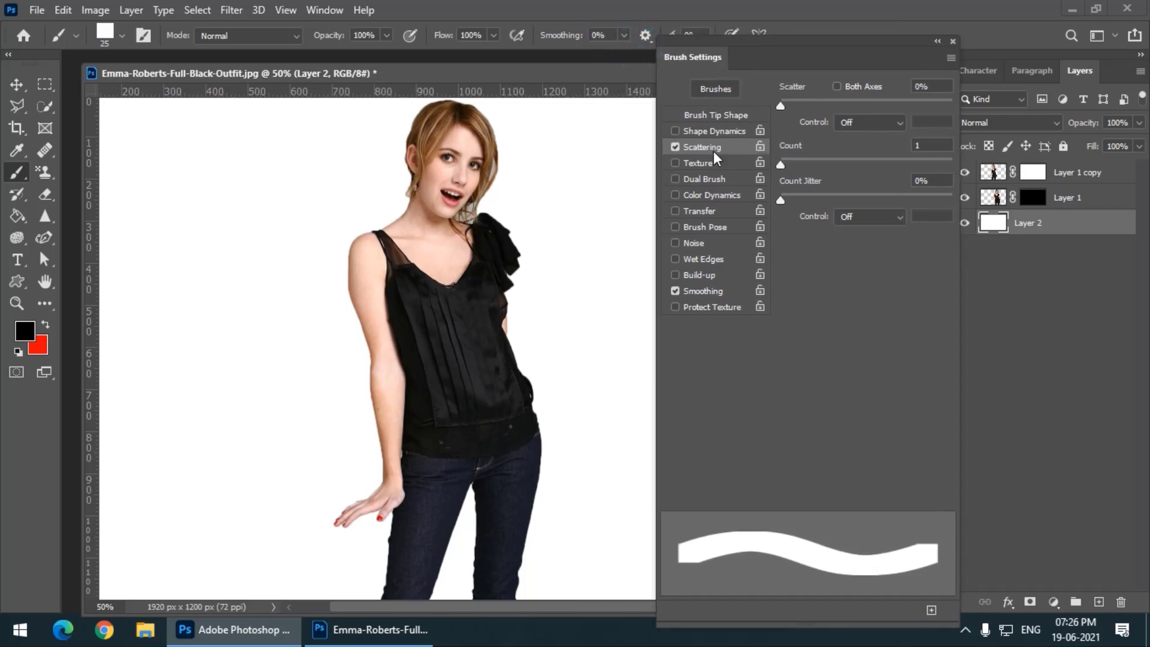
drag(781, 105, 895, 105)
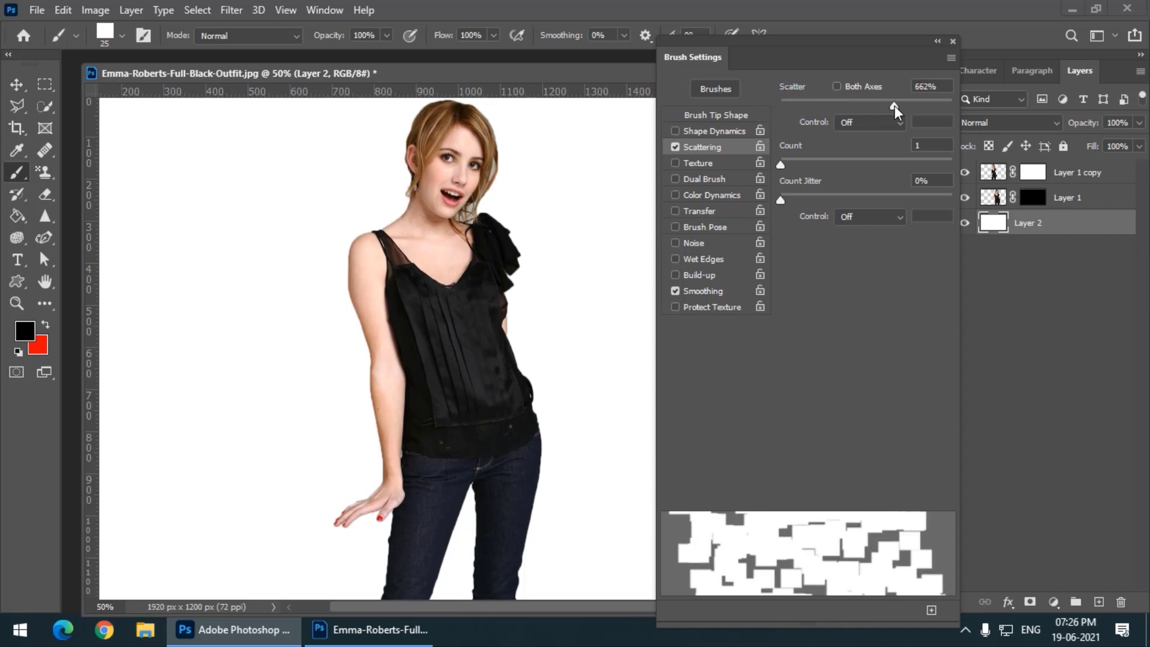
click(726, 115)
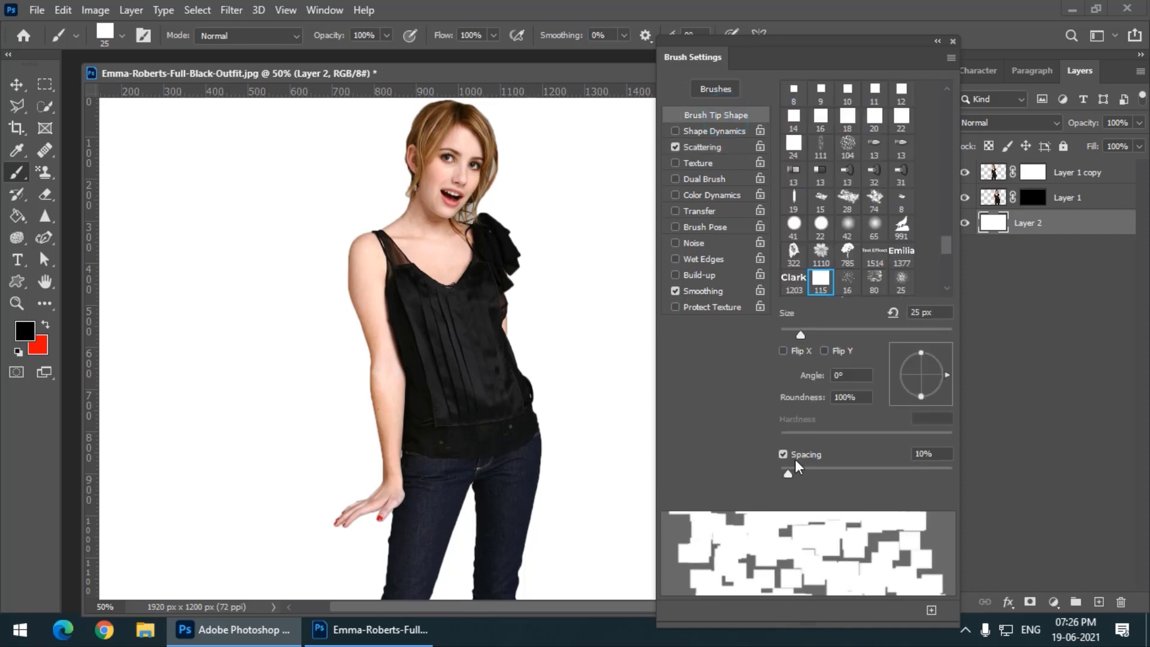
drag(787, 471, 801, 470)
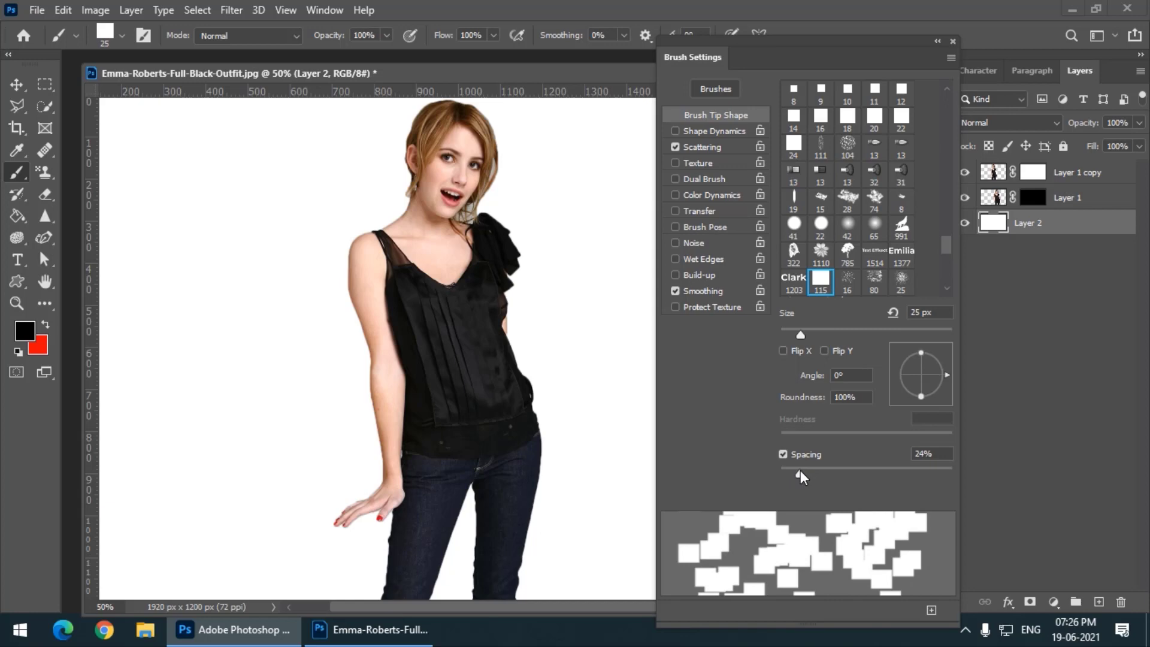
Step: Enable Shape Dynamics with 76% Size Jitter and 0% Angle Jitter, and raise Scatter to 696%
click(722, 132)
drag(779, 107, 883, 112)
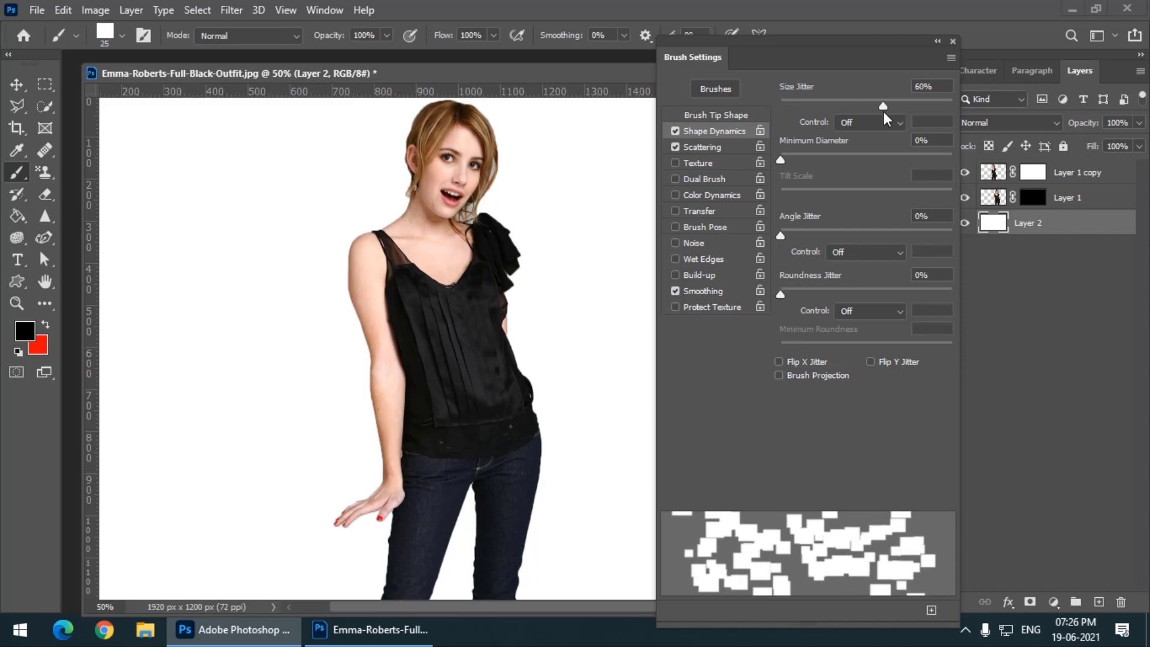
drag(883, 112, 894, 113)
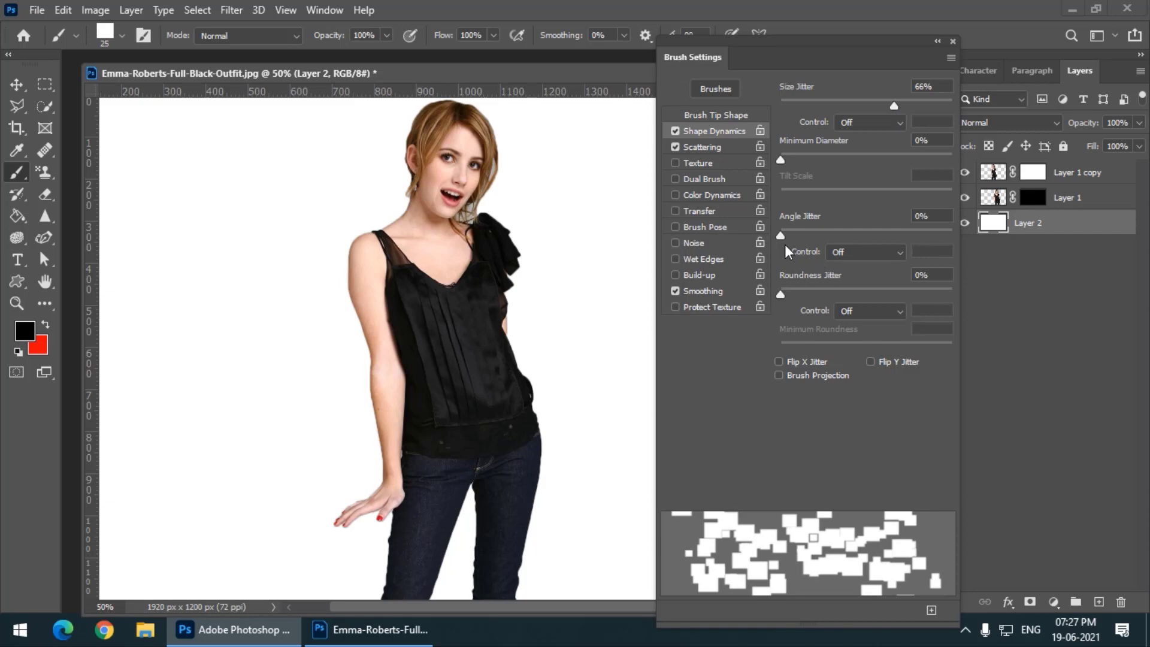
mouse_move(782, 237)
mouse_down()
mouse_move(838, 238)
mouse_move(758, 235)
mouse_up()
drag(897, 105, 912, 105)
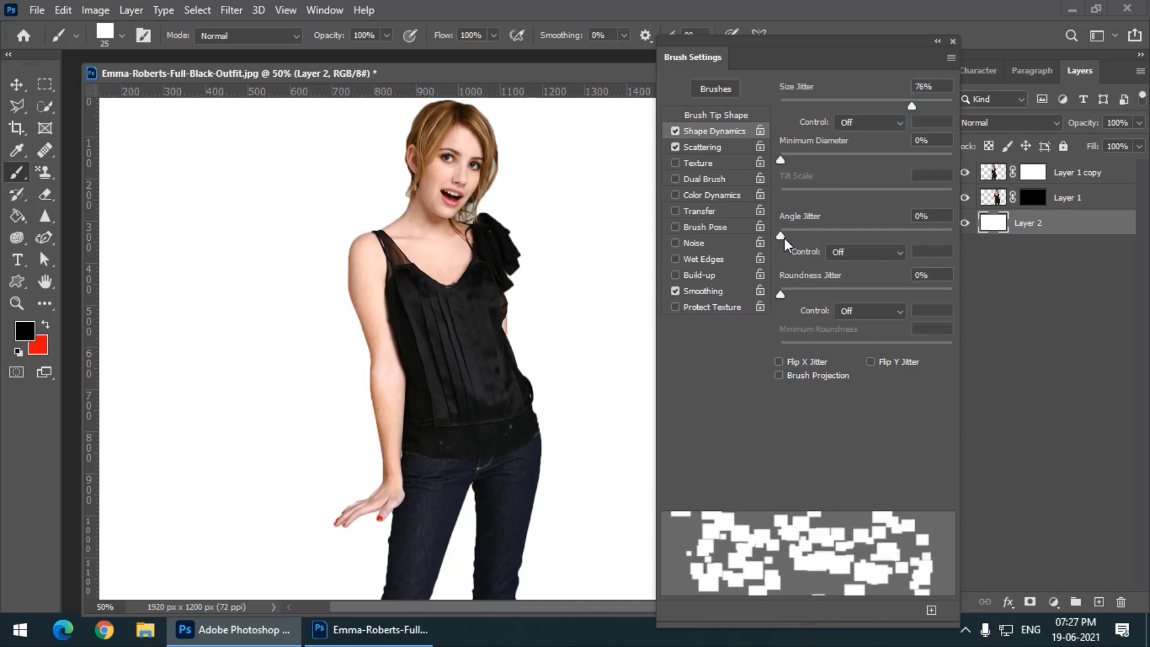
mouse_move(782, 238)
mouse_down()
mouse_move(824, 235)
mouse_move(762, 237)
mouse_up()
click(739, 142)
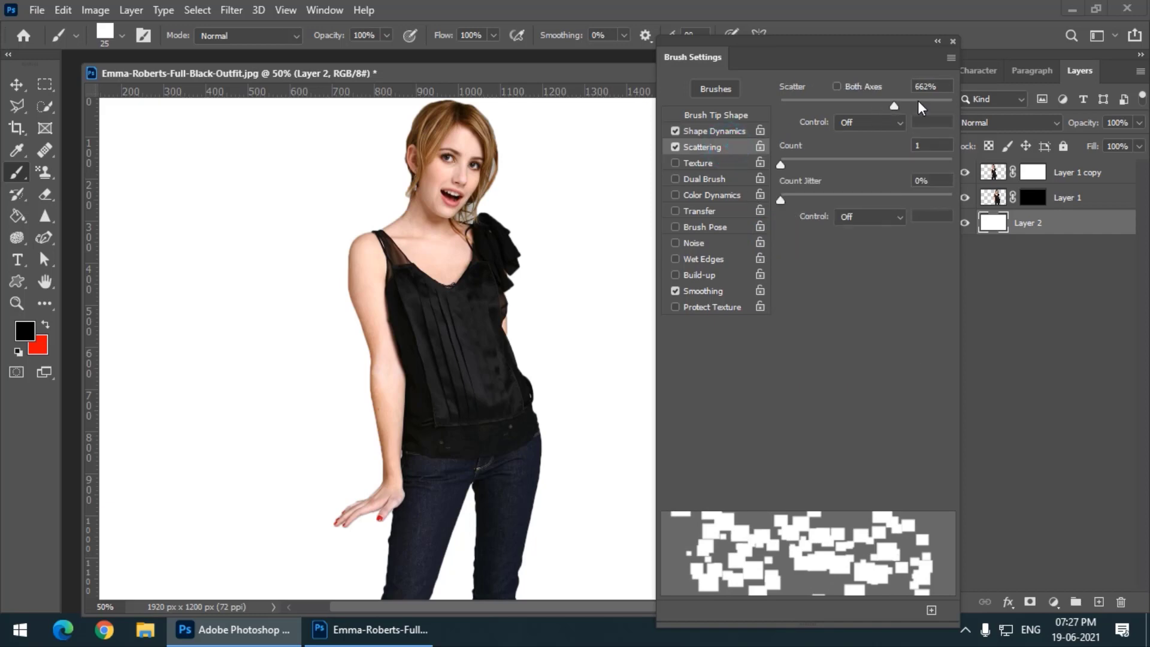
drag(903, 101, 913, 105)
Step: Close Brush Settings, target Layer 1 copy's mask, and shrink the square brush to about 9 px
click(711, 131)
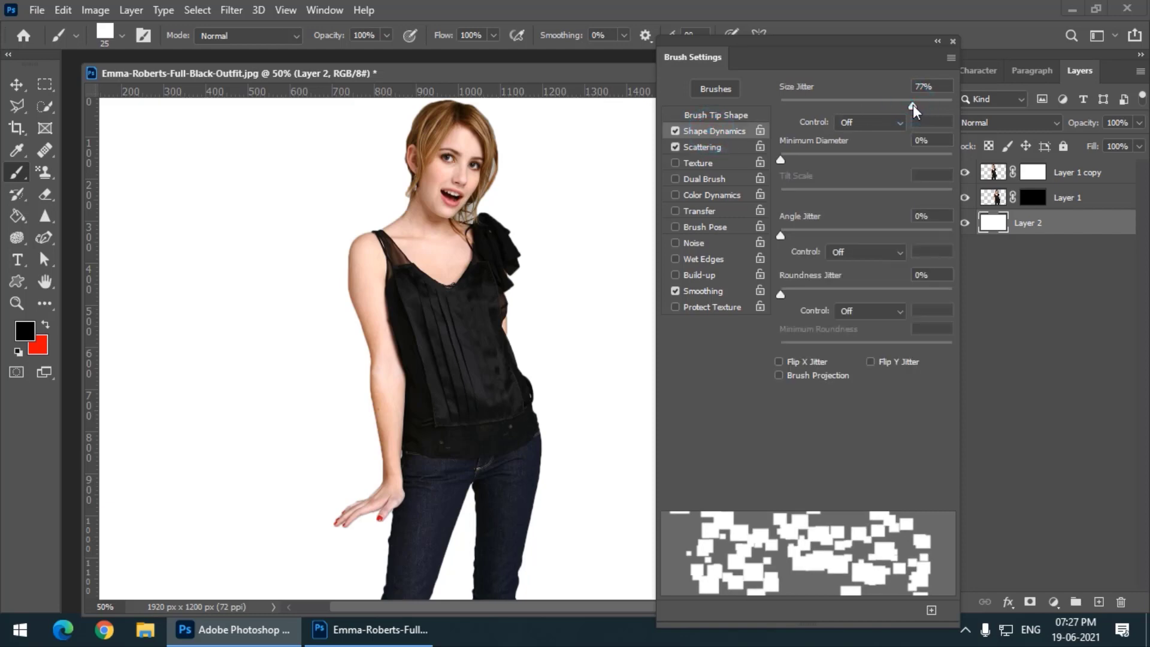
click(952, 42)
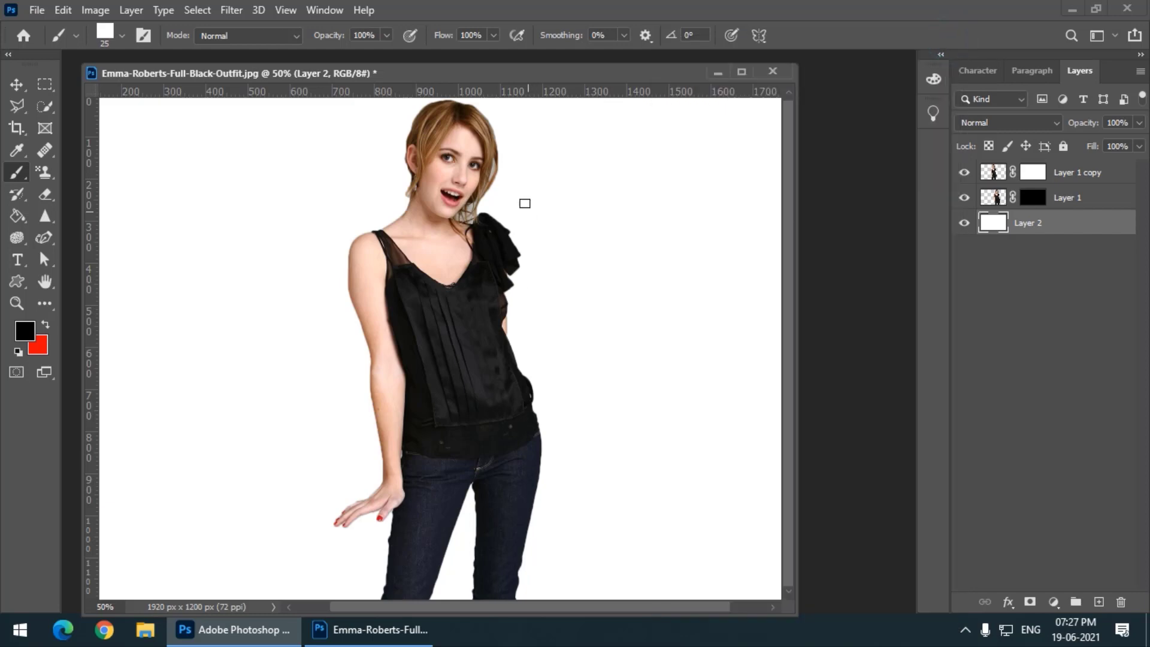
click(1036, 173)
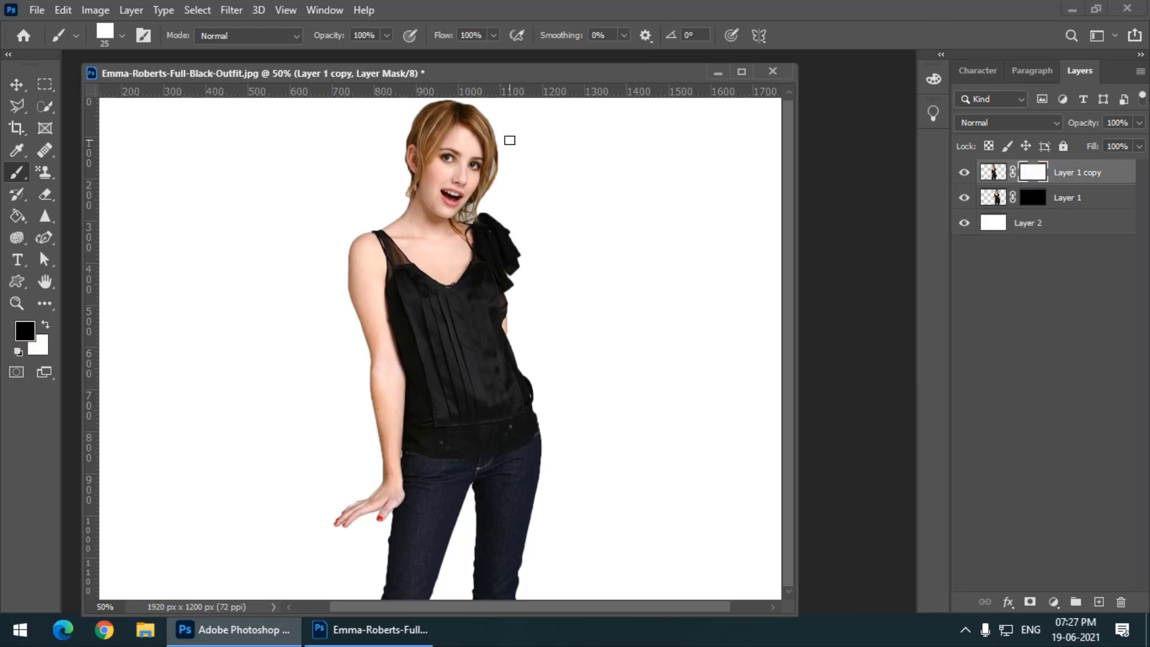
key(bracketleft)
key(bracketleft)
key(bracketleft)
key(bracketleft)
key(bracketleft)
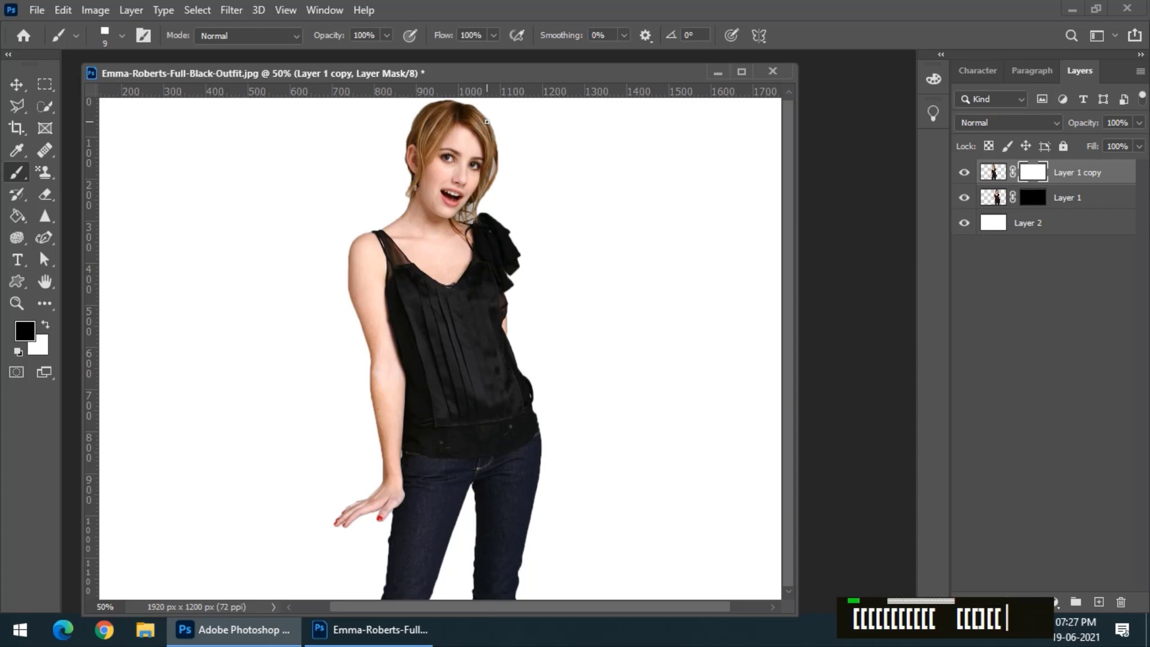
Step: Paint scattered square gaps into the hair, cheek, face and neck, resizing the brush as needed
drag(486, 119, 471, 177)
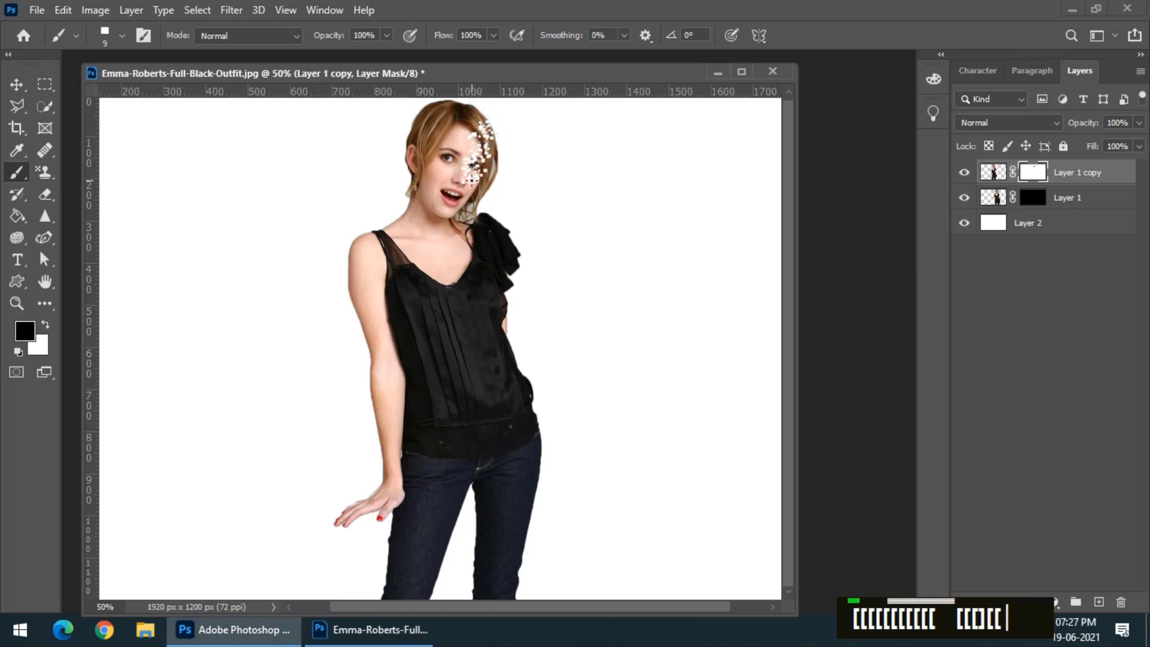
key(bracketright)
key(bracketright)
key(bracketright)
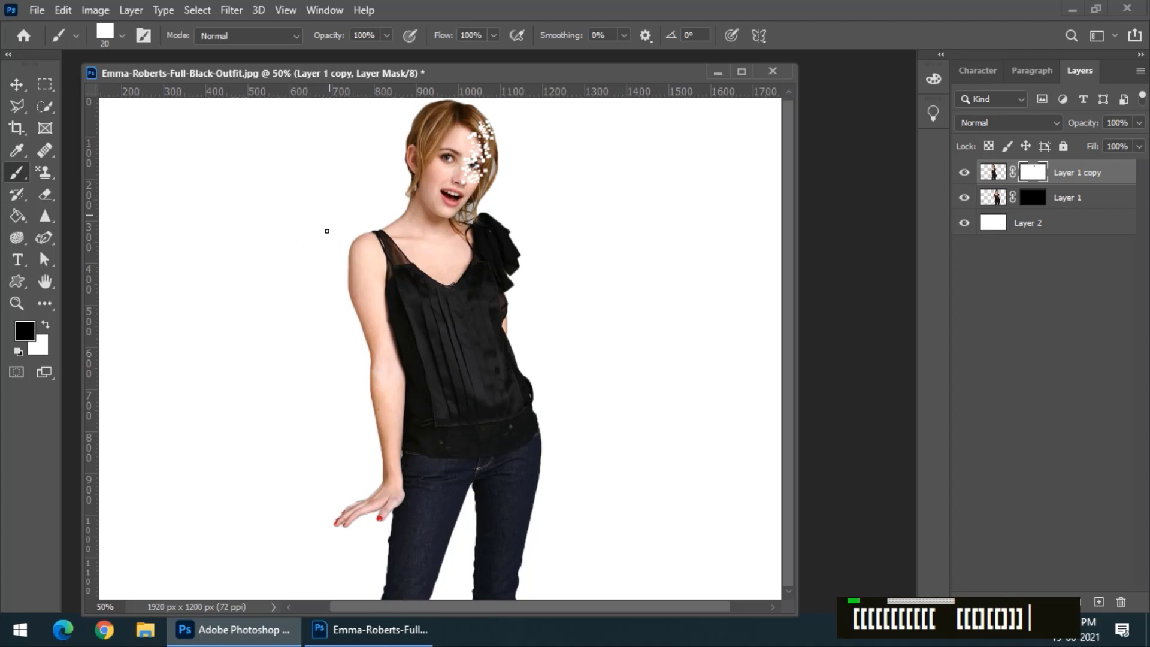
click(964, 223)
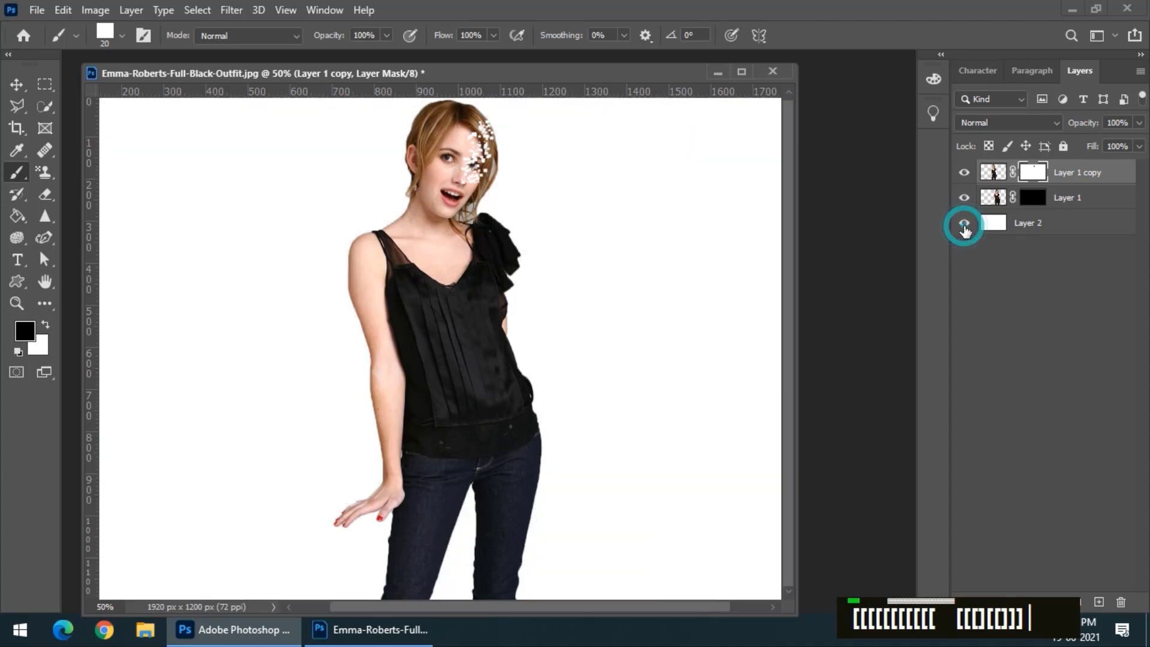
key(bracketright)
key(bracketright)
key(bracketright)
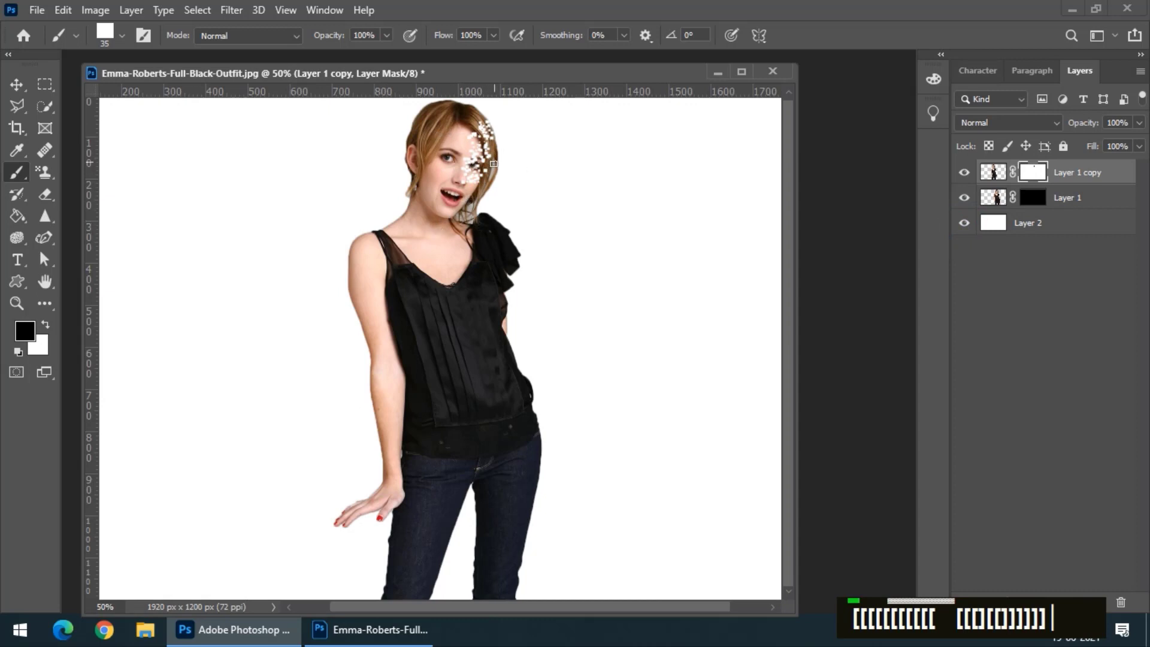
mouse_move(493, 168)
mouse_down()
mouse_move(476, 170)
mouse_move(490, 288)
mouse_move(481, 323)
mouse_move(539, 450)
mouse_move(535, 431)
mouse_move(514, 552)
mouse_move(534, 471)
mouse_up()
key(bracketleft)
key(bracketleft)
key(bracketleft)
key(bracketright)
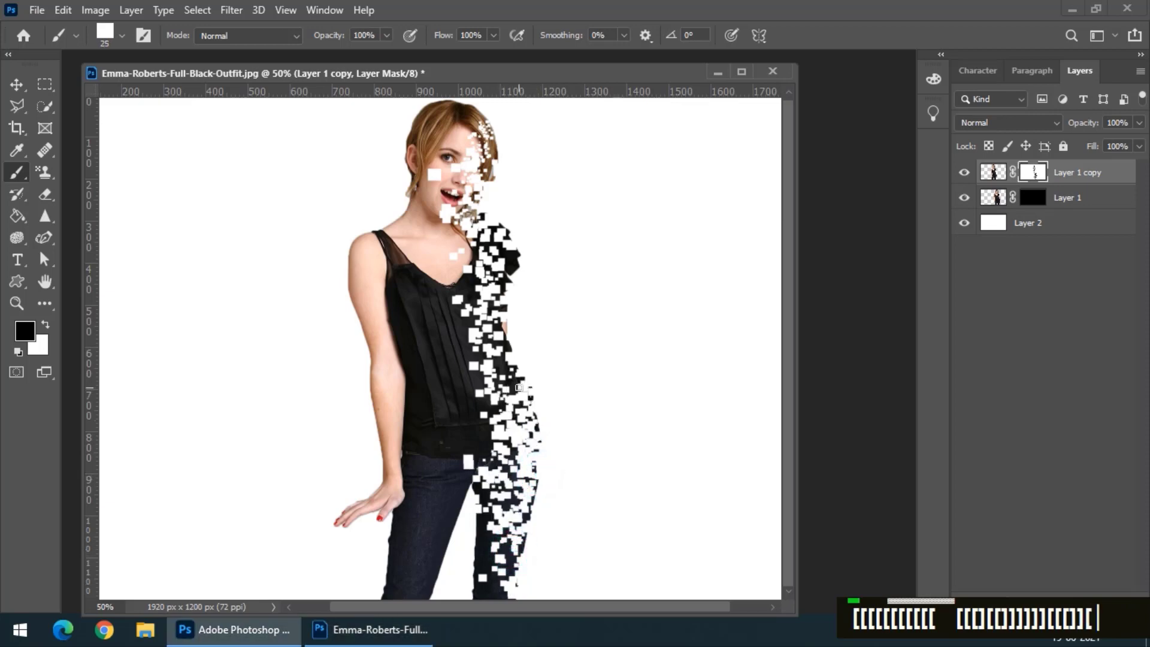
drag(518, 387, 499, 336)
Step: Add more square gaps over the face, right shoulder, upper torso and hair
key(bracketright)
key(bracketright)
drag(450, 169, 489, 168)
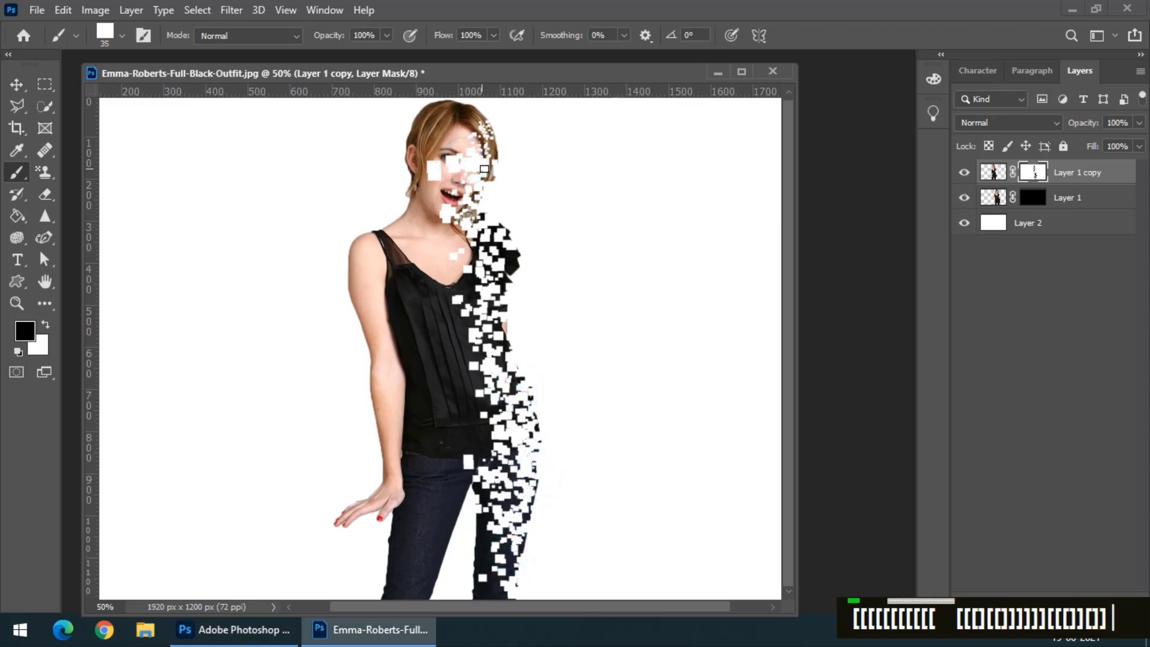
drag(506, 250, 503, 278)
drag(495, 332, 509, 366)
key(bracketleft)
mouse_move(472, 327)
mouse_down()
mouse_move(482, 363)
mouse_move(459, 322)
mouse_move(449, 346)
mouse_move(488, 380)
mouse_move(489, 283)
mouse_up()
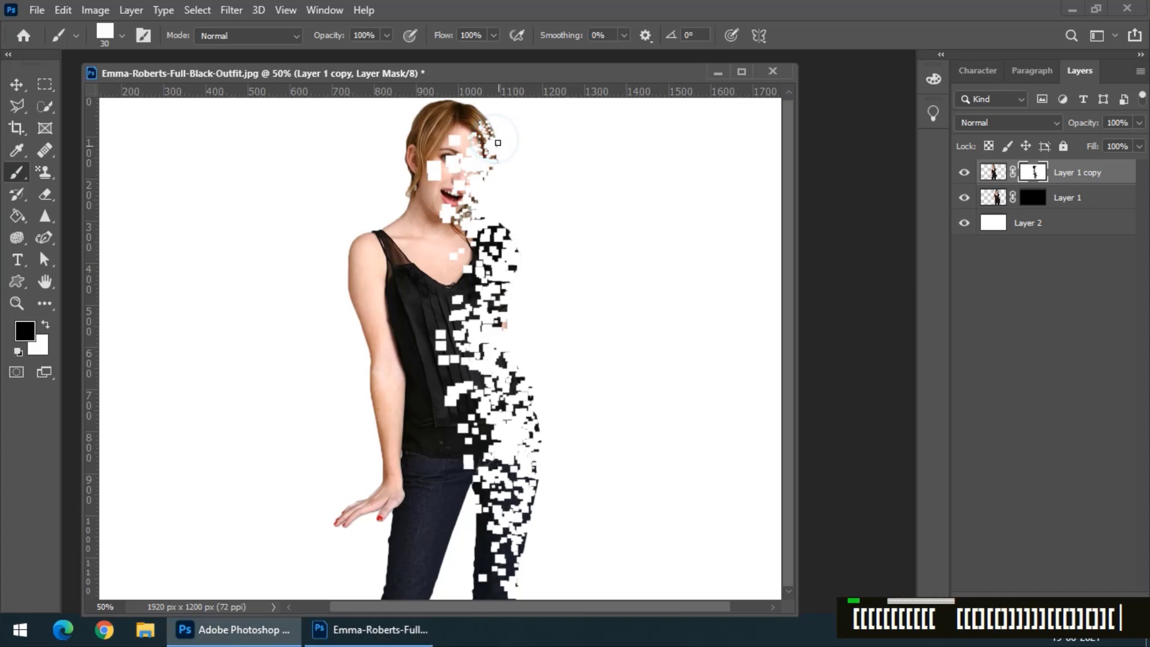
mouse_move(493, 116)
mouse_down()
mouse_move(494, 140)
mouse_move(535, 158)
mouse_up()
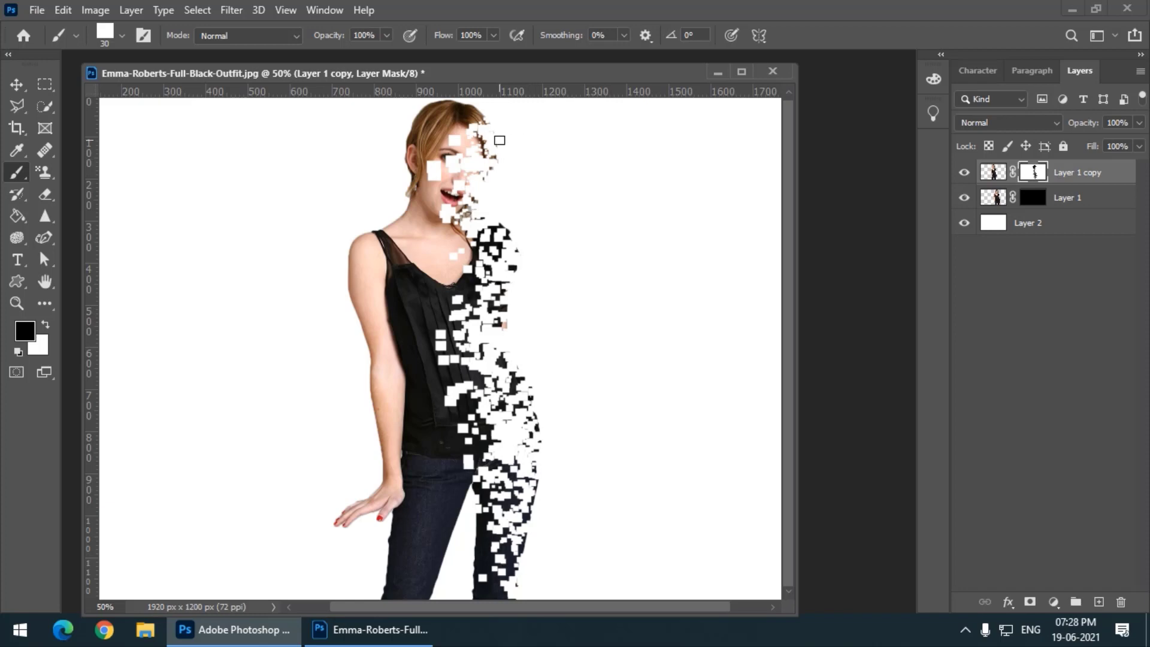
click(498, 141)
click(494, 157)
click(475, 258)
click(489, 294)
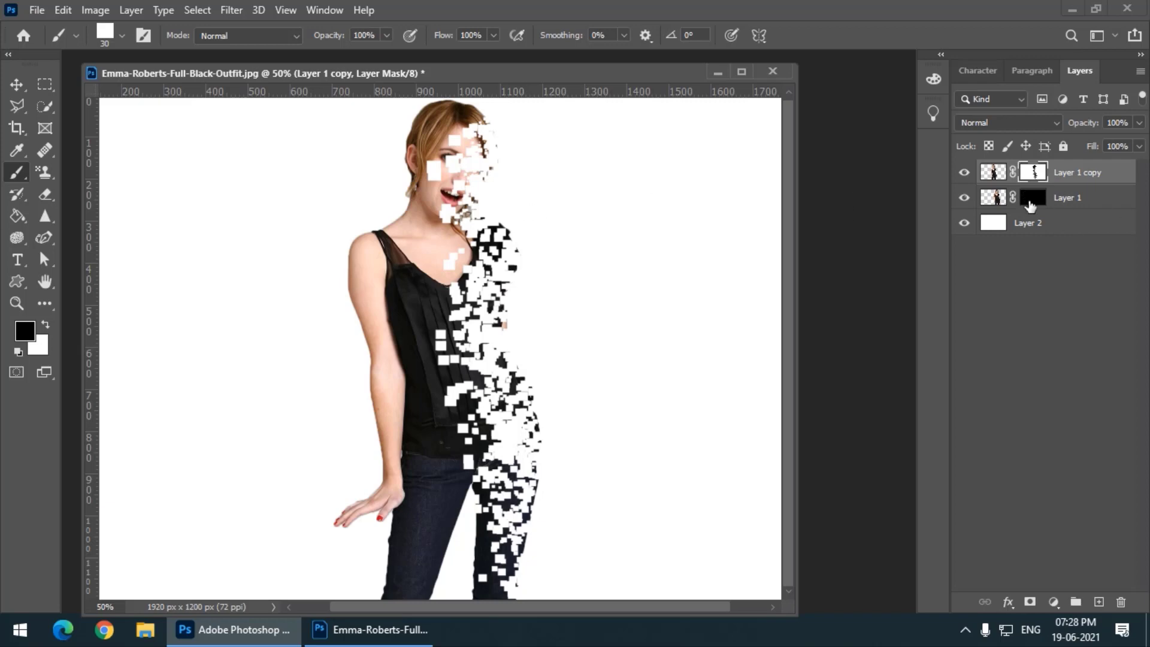
Step: Paint white on Layer 1's mask to reveal fragments beside the face and above the hair
click(1034, 199)
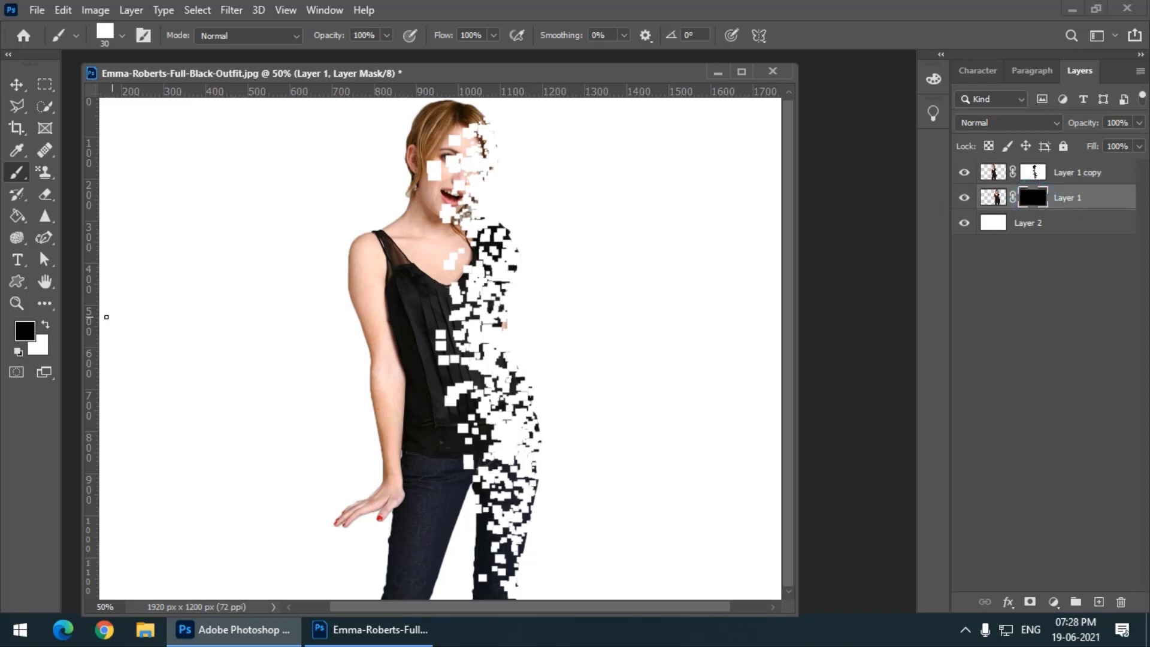
mouse_move(520, 140)
mouse_down()
mouse_move(555, 205)
mouse_move(567, 268)
mouse_move(550, 289)
mouse_move(568, 317)
mouse_move(531, 284)
mouse_move(522, 347)
mouse_move(506, 329)
mouse_move(554, 406)
mouse_move(560, 338)
mouse_move(560, 509)
mouse_move(566, 468)
mouse_move(497, 424)
mouse_up()
key(bracketleft)
key(bracketleft)
mouse_move(506, 159)
mouse_down()
mouse_move(530, 128)
mouse_move(570, 191)
mouse_move(577, 343)
mouse_move(535, 377)
mouse_move(485, 363)
mouse_move(549, 317)
mouse_move(539, 242)
mouse_move(583, 278)
mouse_move(596, 372)
mouse_up()
double_click(540, 160)
Step: Refine the mask around the second face, skin and neck, hiding fragments at the right edge
click(560, 250)
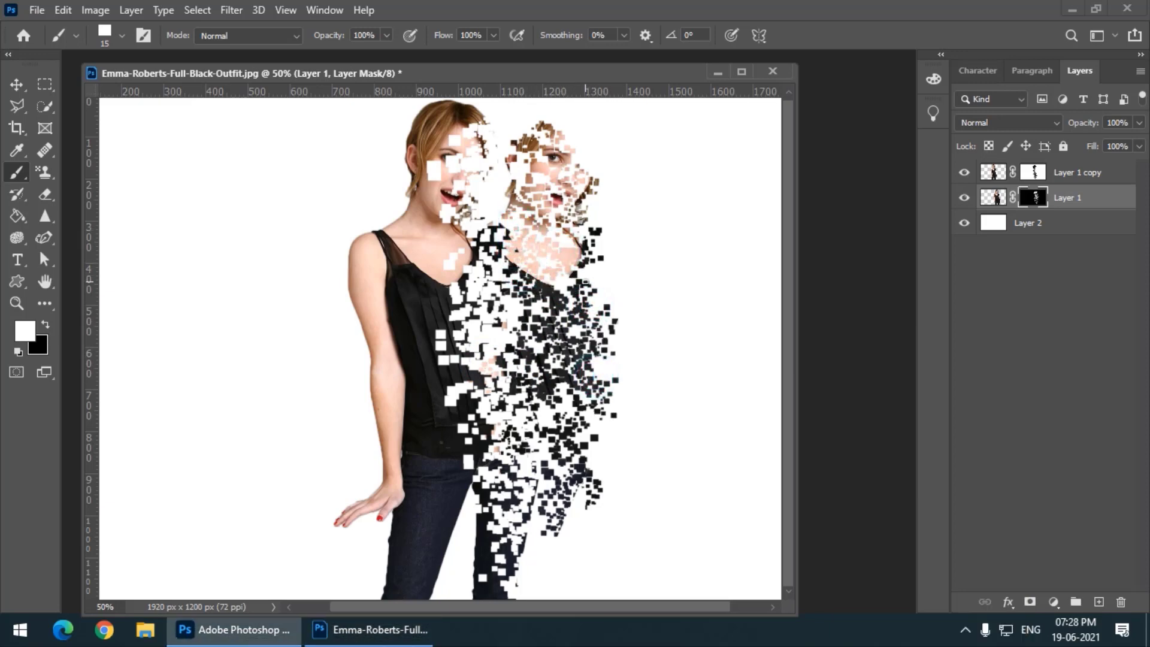
click(586, 279)
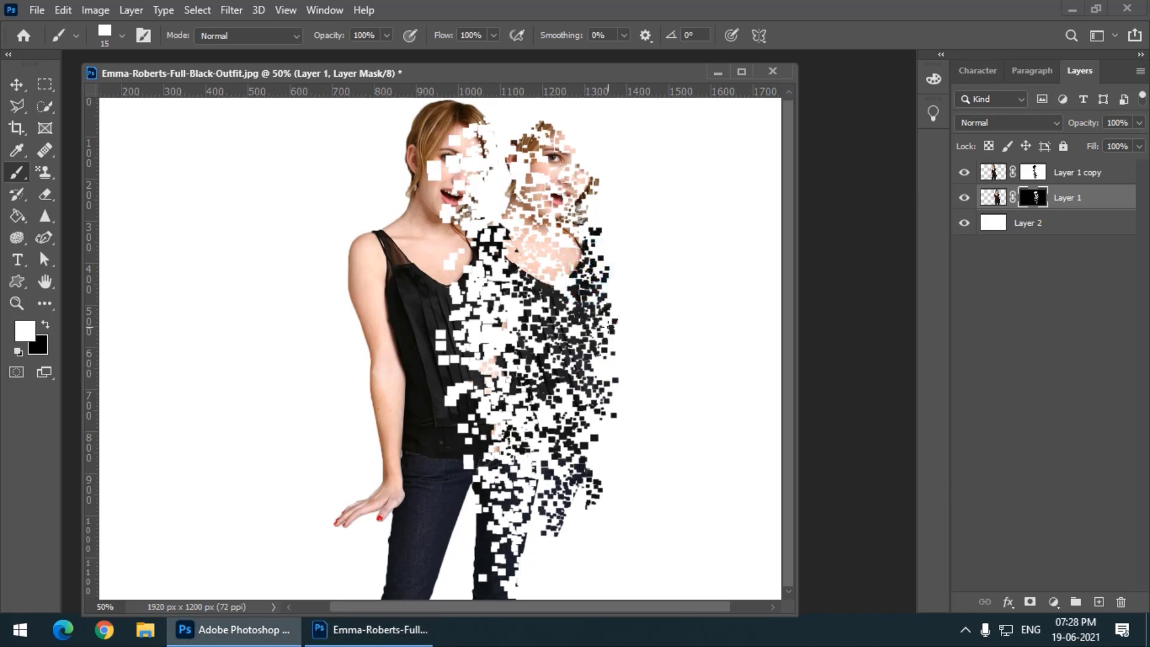
drag(611, 336, 624, 345)
click(575, 155)
click(566, 137)
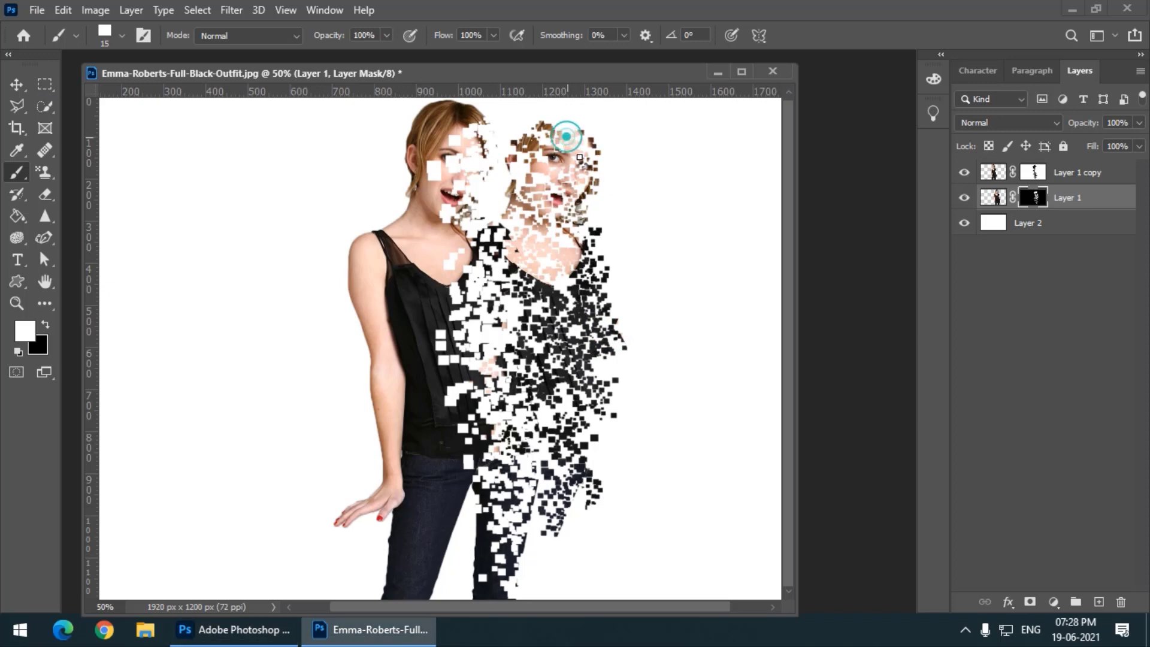
click(533, 127)
click(569, 167)
click(17, 86)
Step: Shift Layer 1 left and widen it slightly with Free Transform, then commit
drag(579, 300, 555, 299)
drag(635, 348, 644, 347)
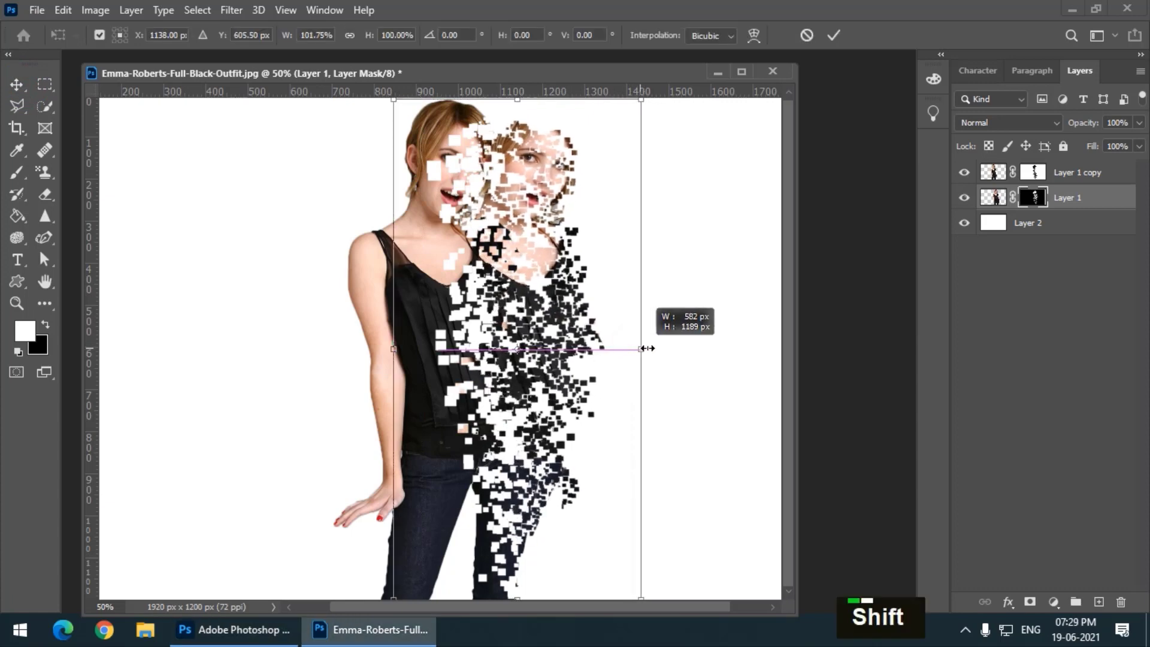
drag(645, 349, 650, 348)
drag(581, 332, 554, 330)
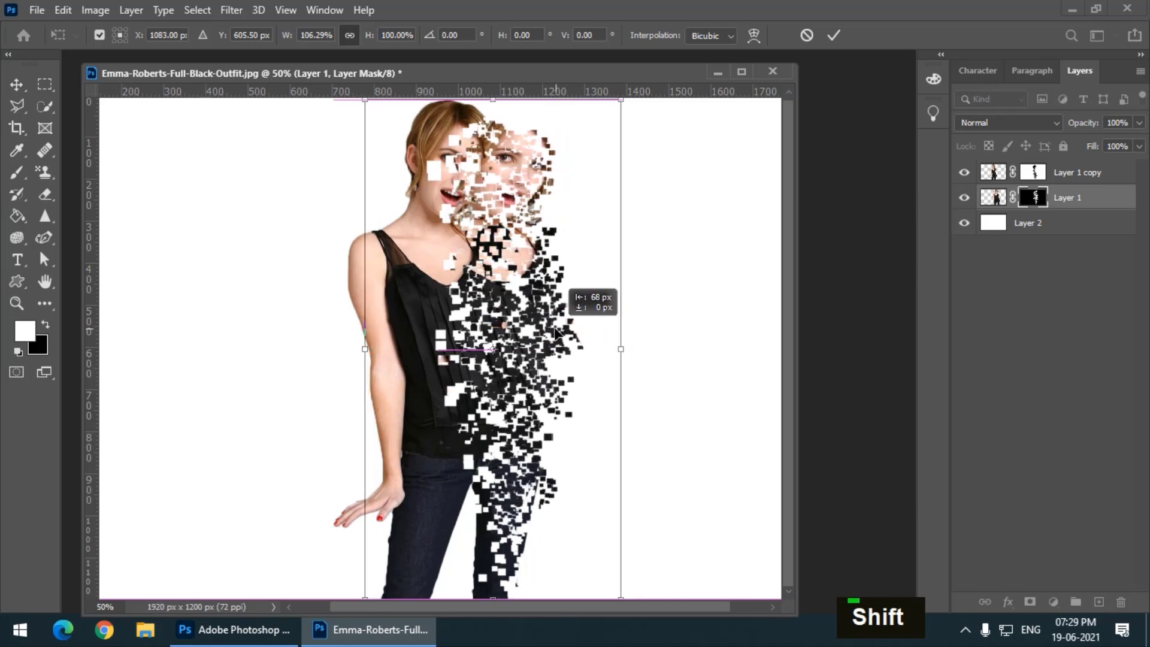
key(Return)
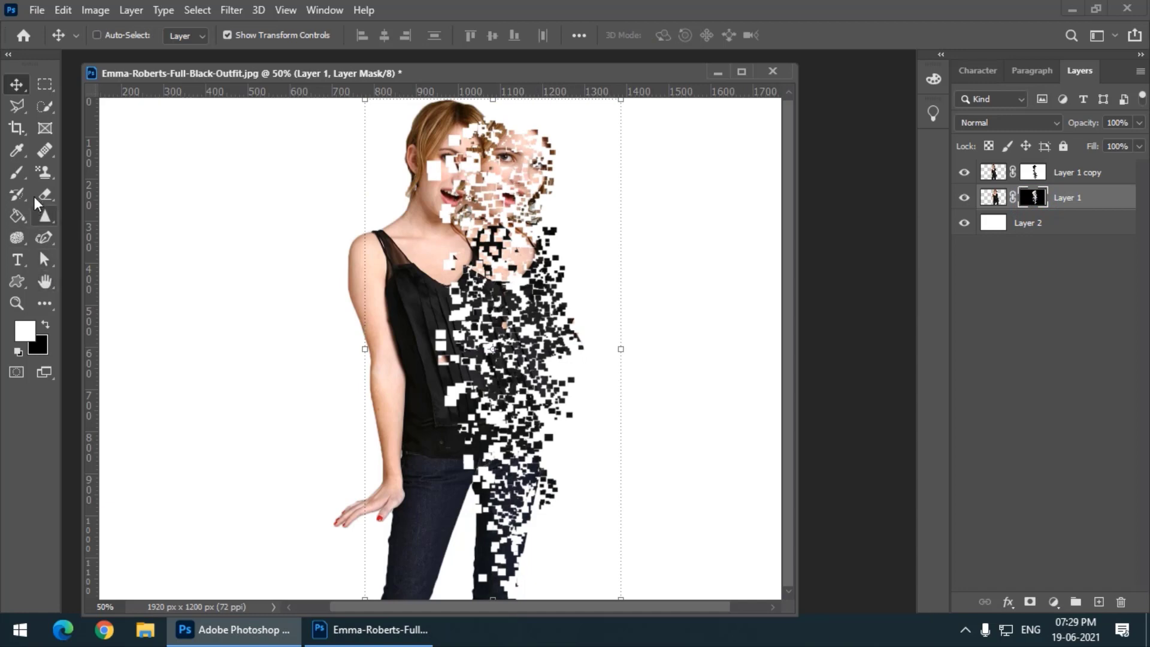
Step: Brush one small fragment above the hair and two near the jeans on Layer 1's mask
click(17, 173)
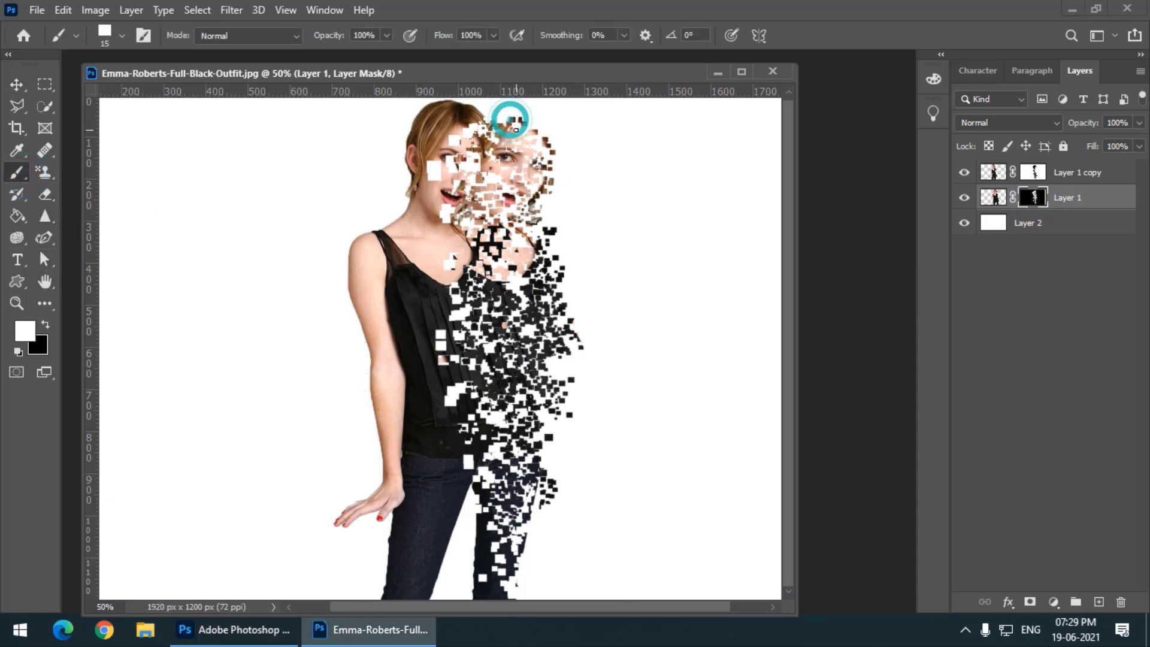
double_click(503, 109)
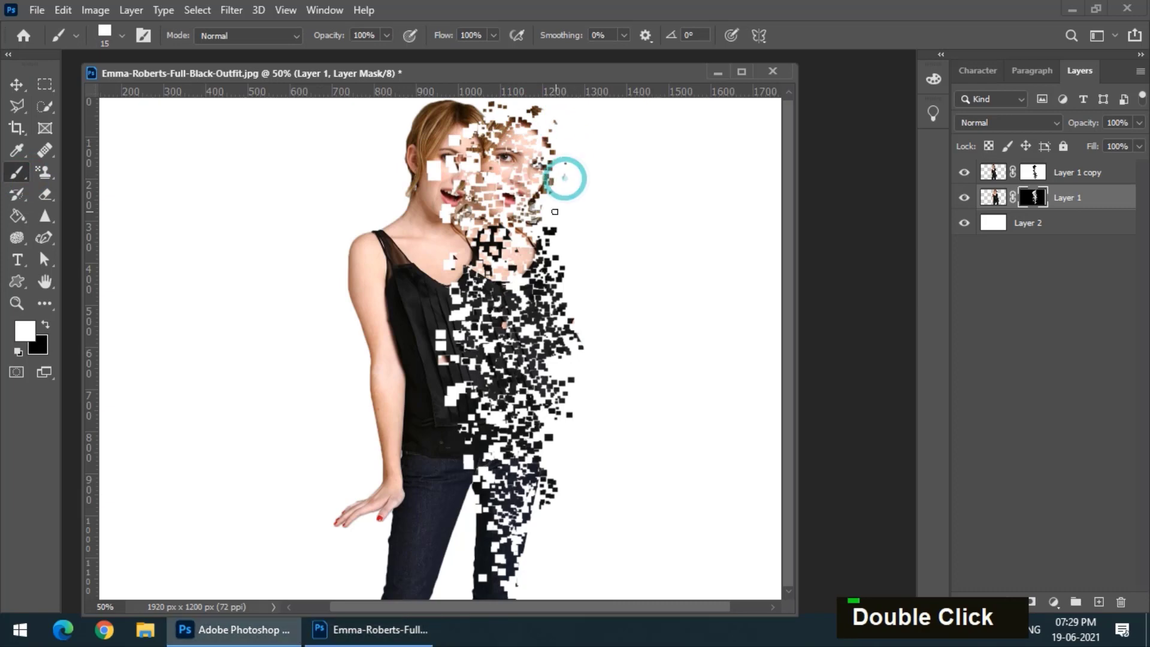
click(522, 577)
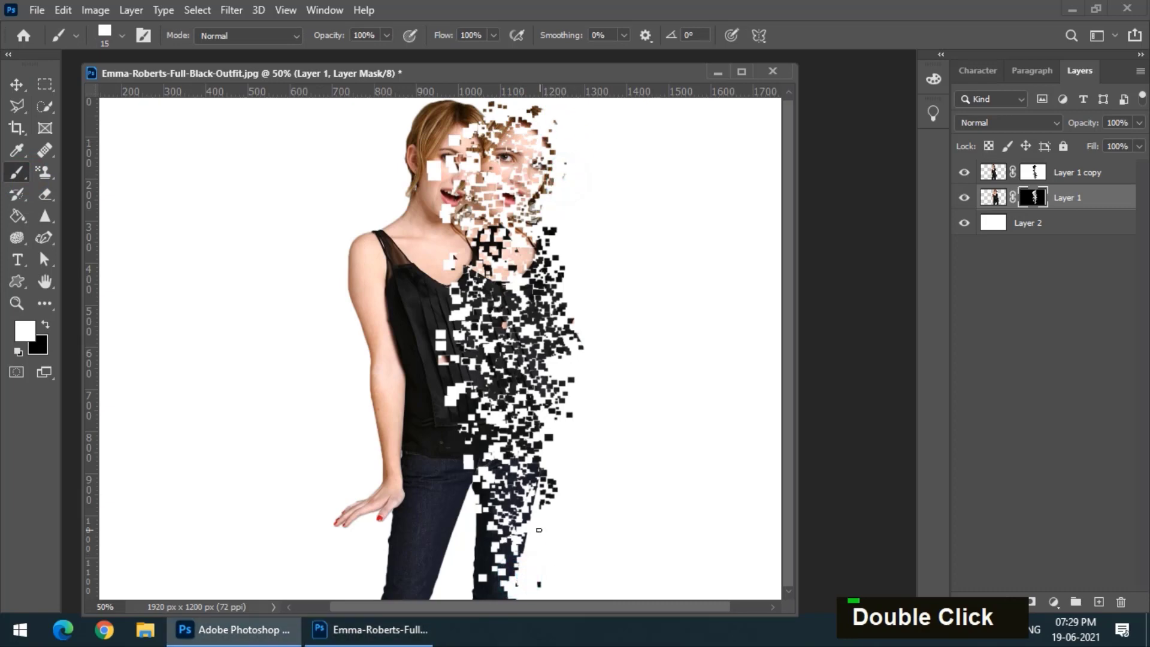
click(538, 530)
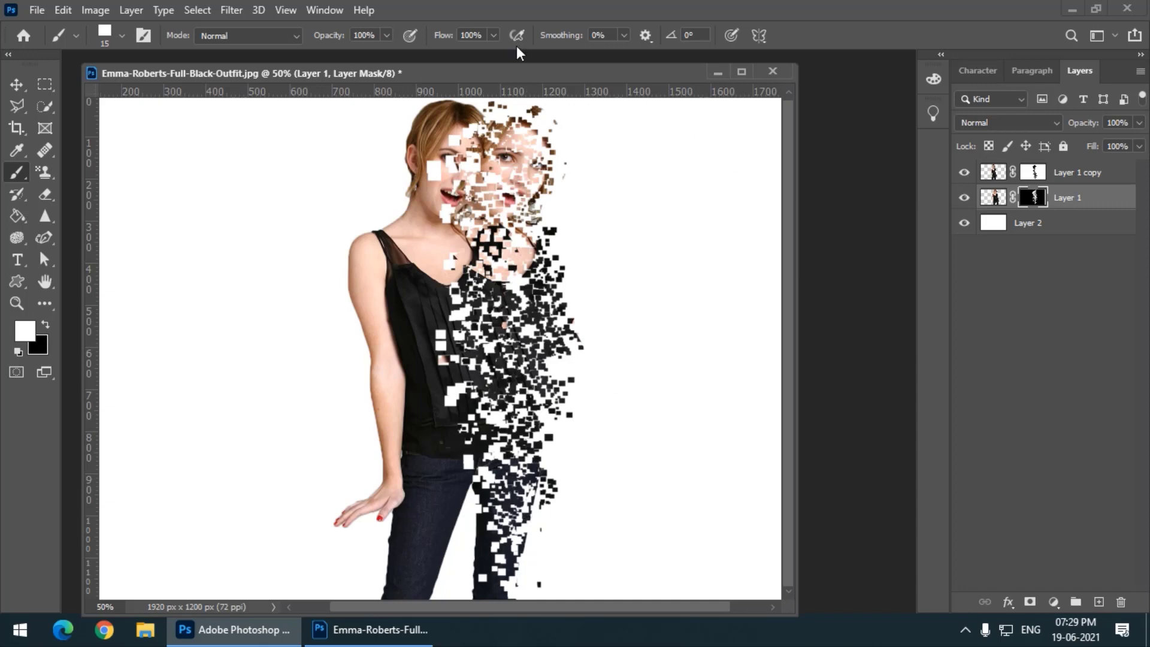
Step: Apply a Drop Shadow style to Layer 1 through Blending Options, then toggle it to compare
right_click(1114, 200)
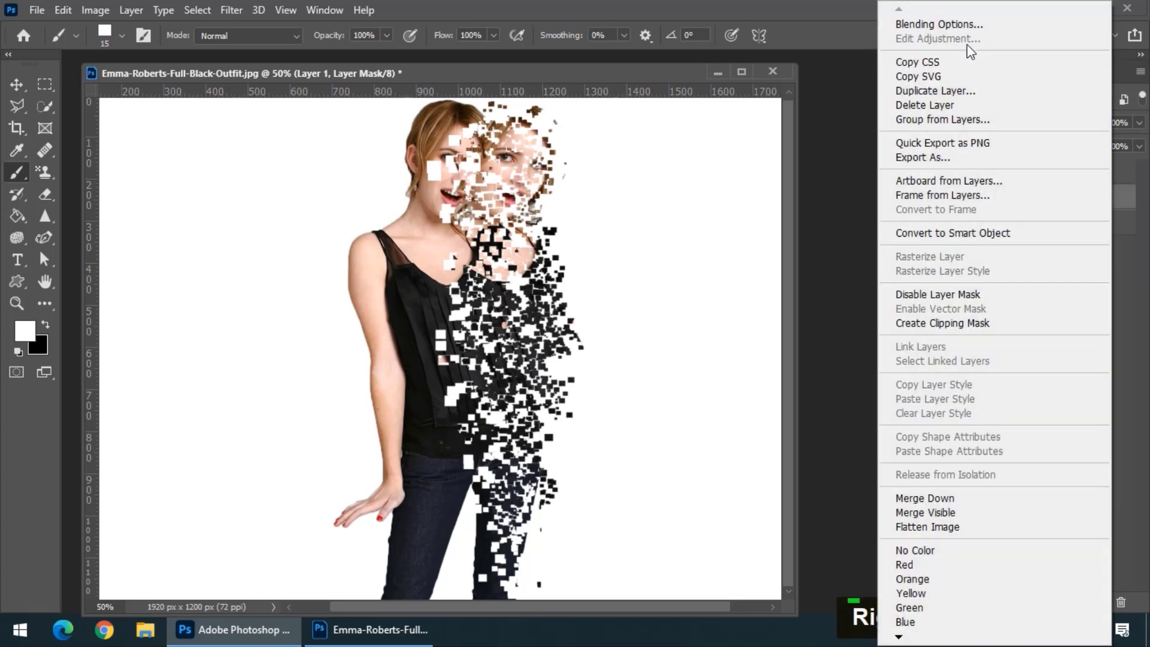
click(960, 25)
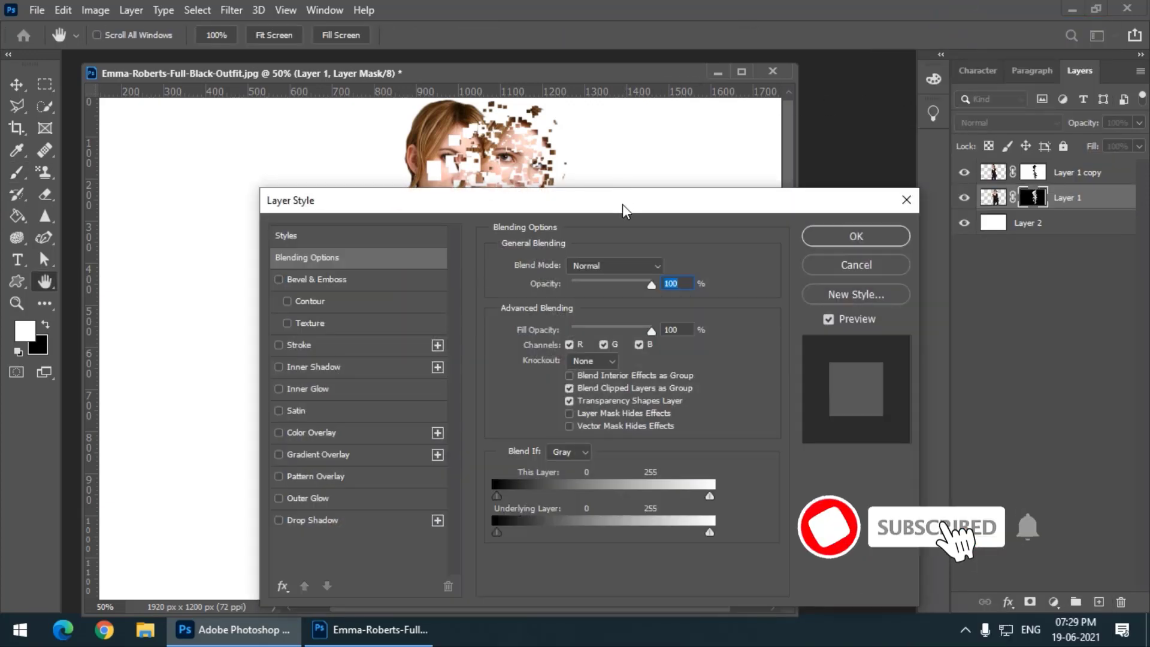
drag(623, 205, 1119, 55)
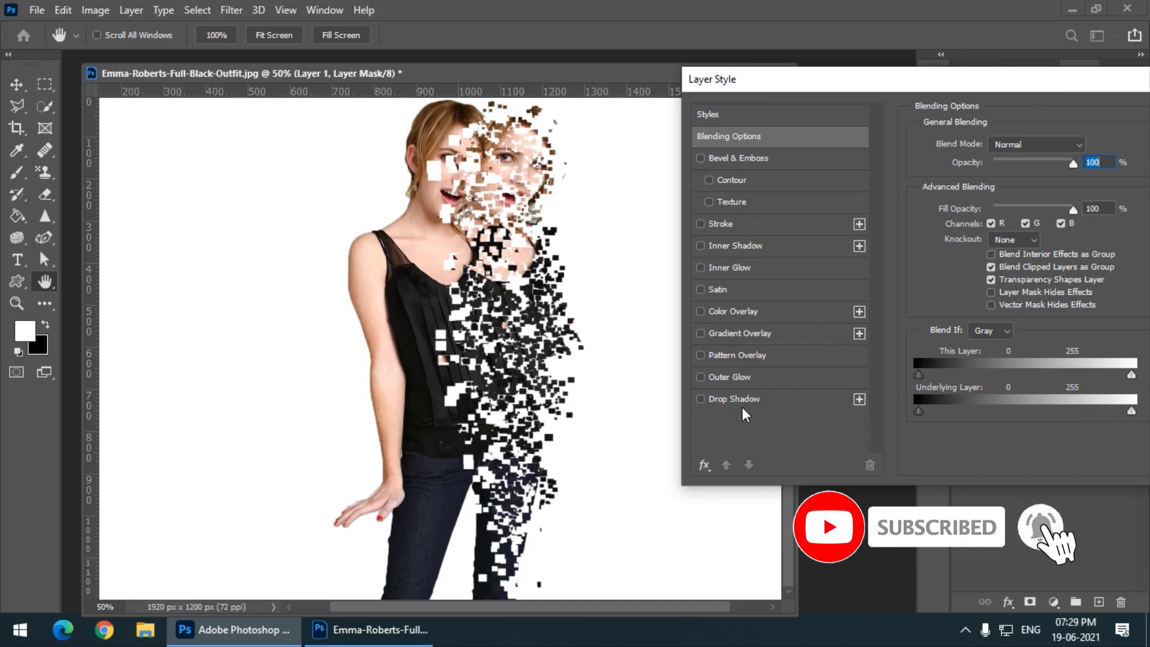
click(742, 399)
mouse_move(805, 80)
mouse_down()
mouse_move(724, 172)
mouse_move(517, 187)
mouse_up()
drag(852, 187, 761, 222)
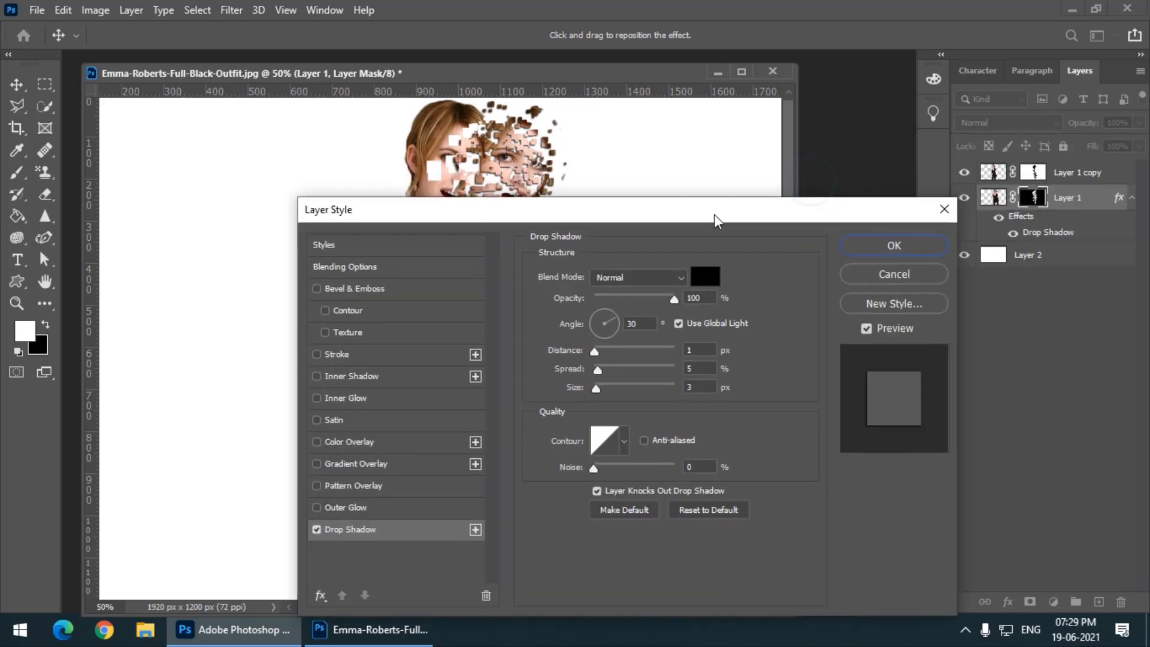
click(893, 247)
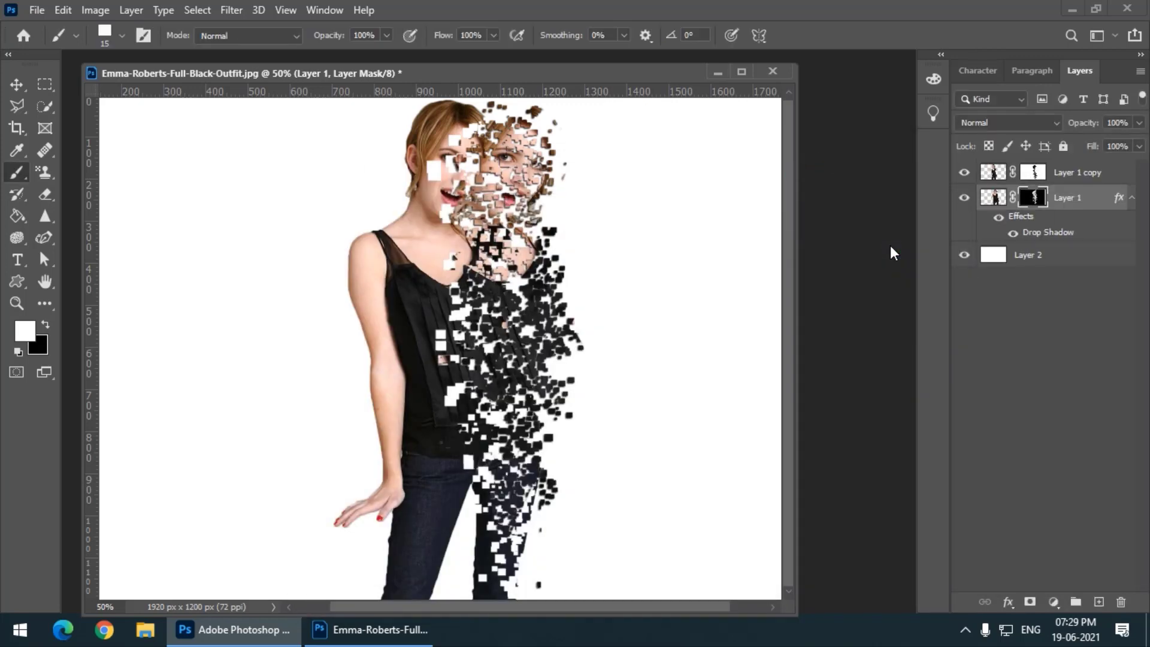
click(1014, 235)
click(1014, 234)
drag(651, 81, 711, 73)
key(ctrl+equal)
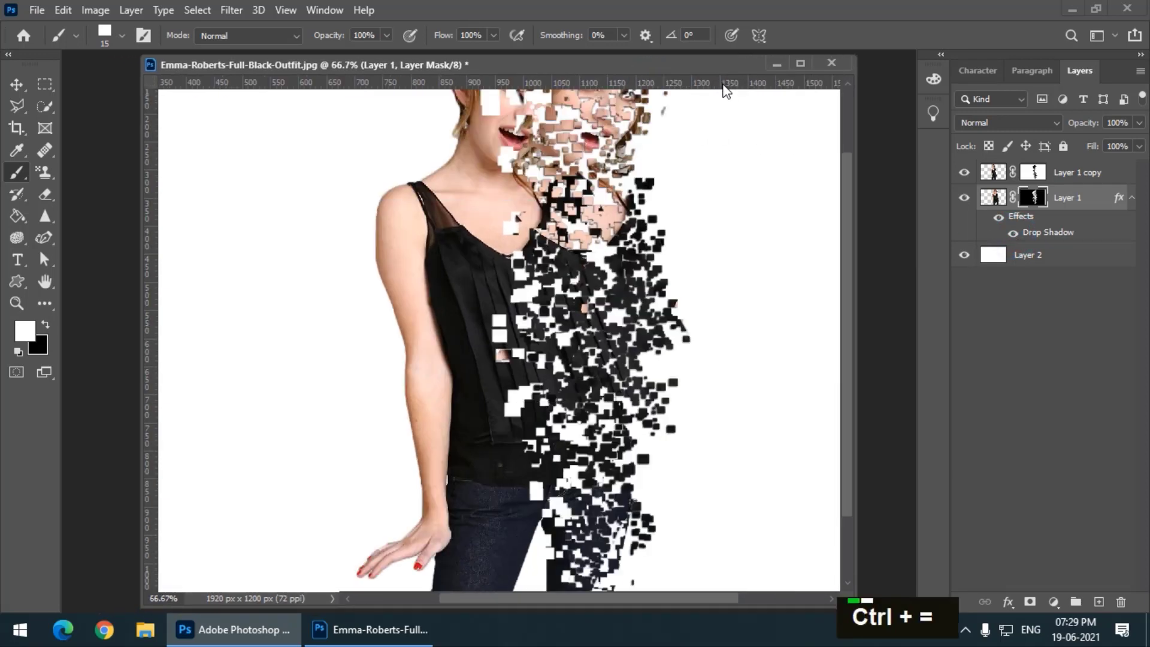
drag(855, 55, 931, 2)
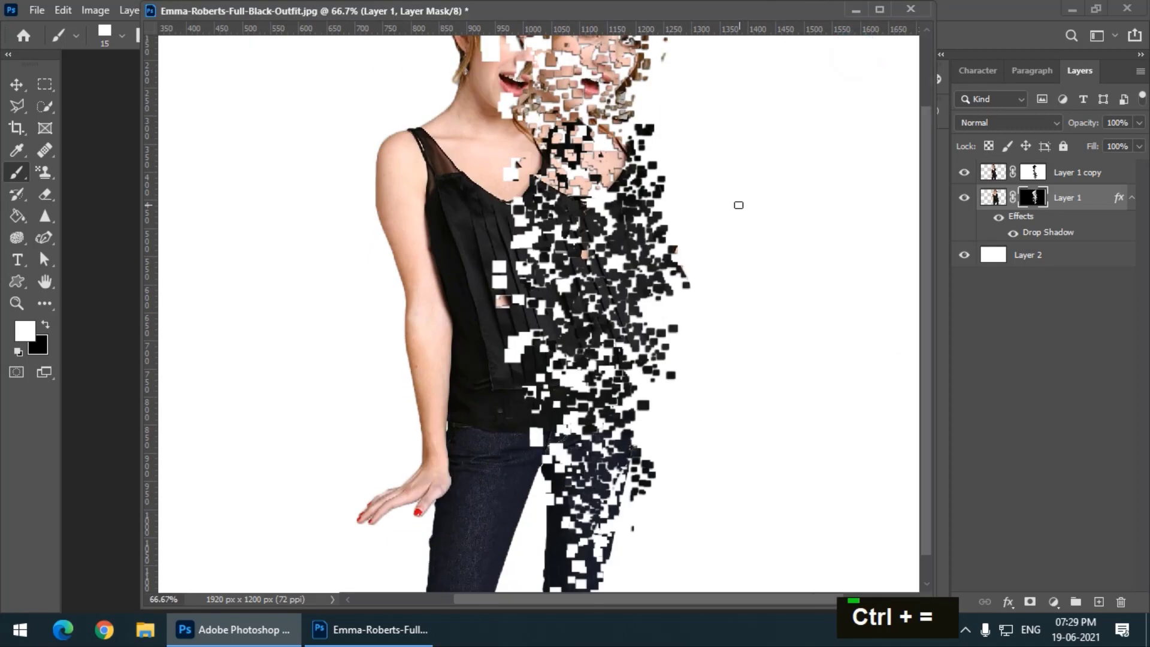
scroll(739, 205, up, 1)
scroll(739, 206, up, 2)
drag(596, 18, 589, 39)
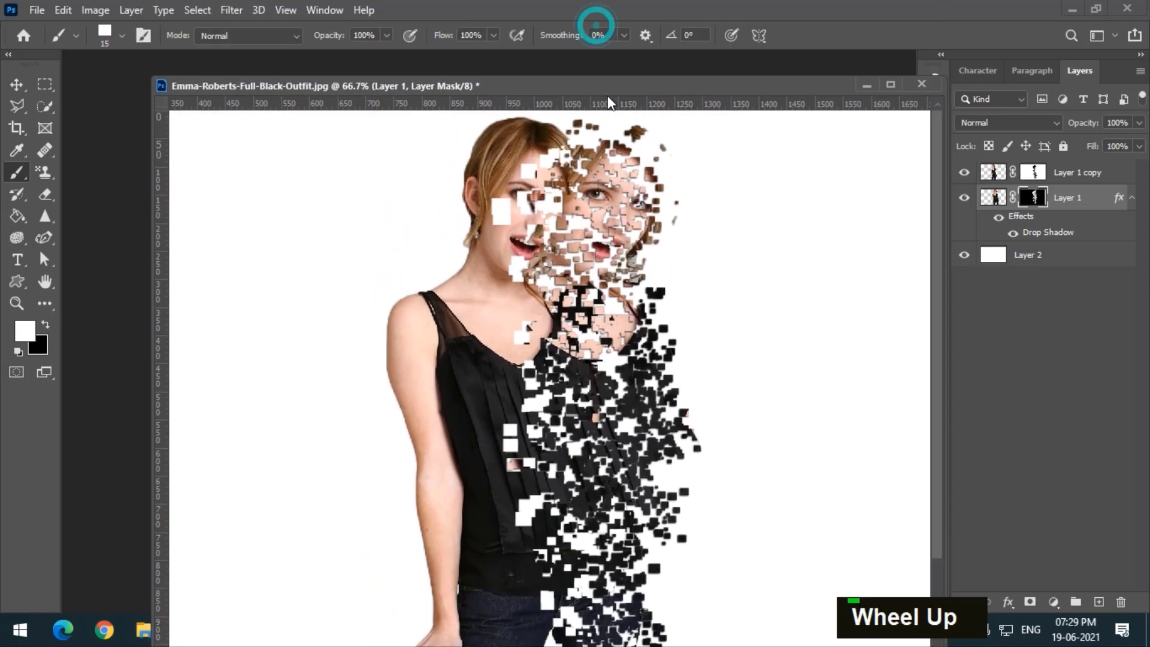